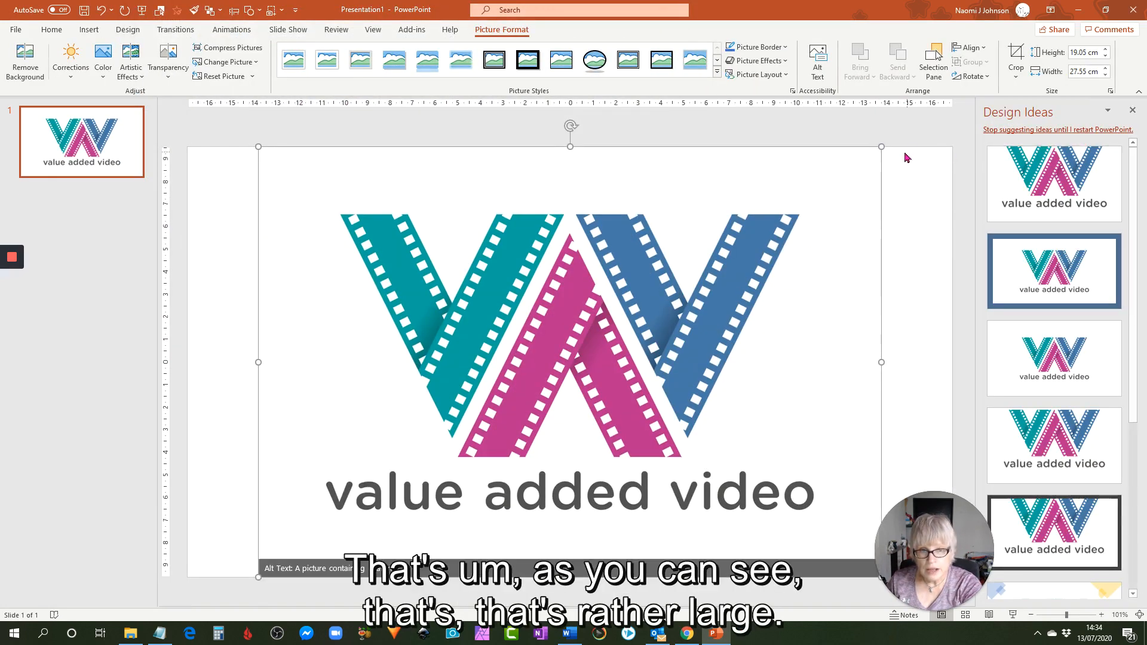
- Shrink the logo picture to about 11.8 by 8.16 cm, place it mid-slide, and dismiss the design suggestions
left_click_drag(880, 147, 572, 425)
left_click_drag(428, 442, 565, 335)
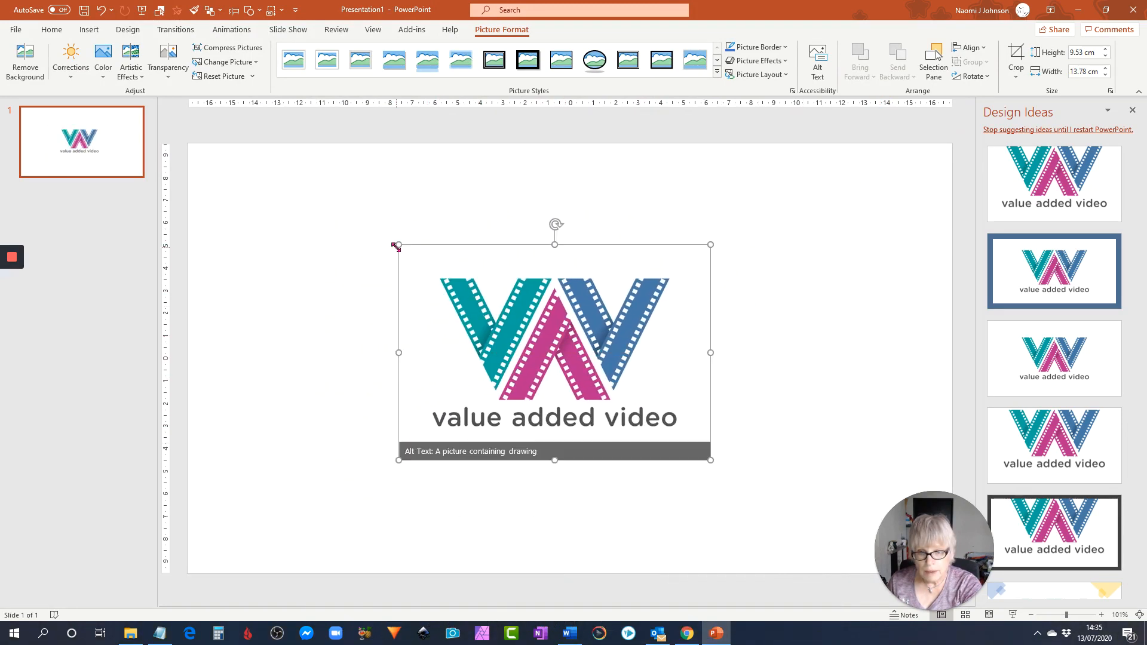
left_click_drag(398, 245, 444, 284)
left_click_drag(604, 373, 588, 314)
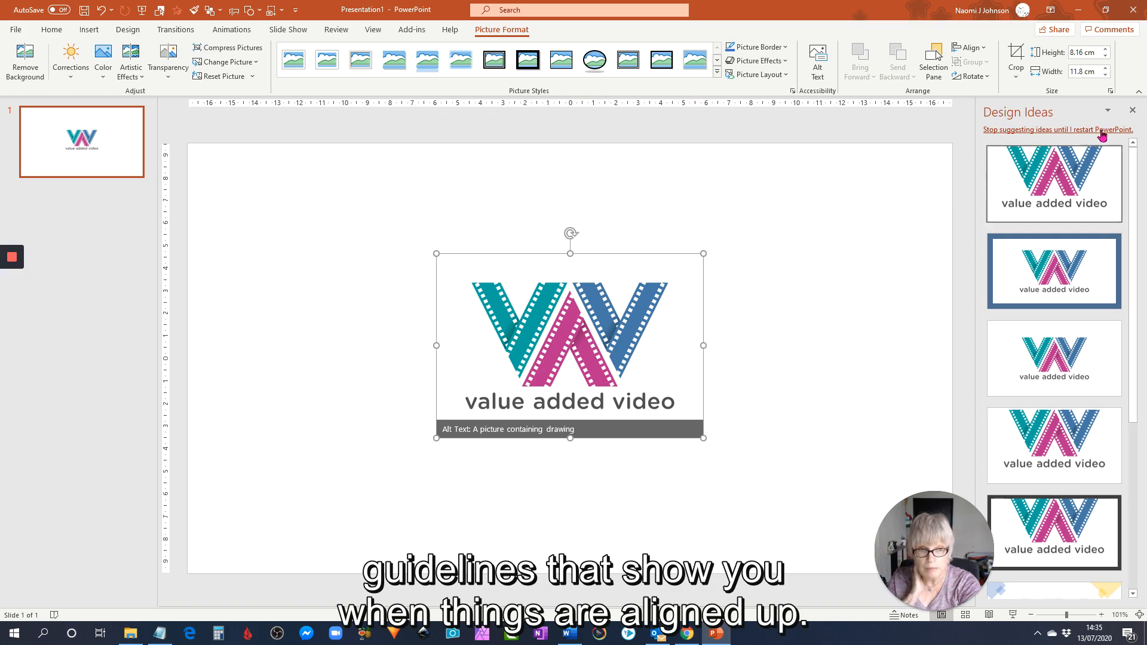
left_click(1133, 115)
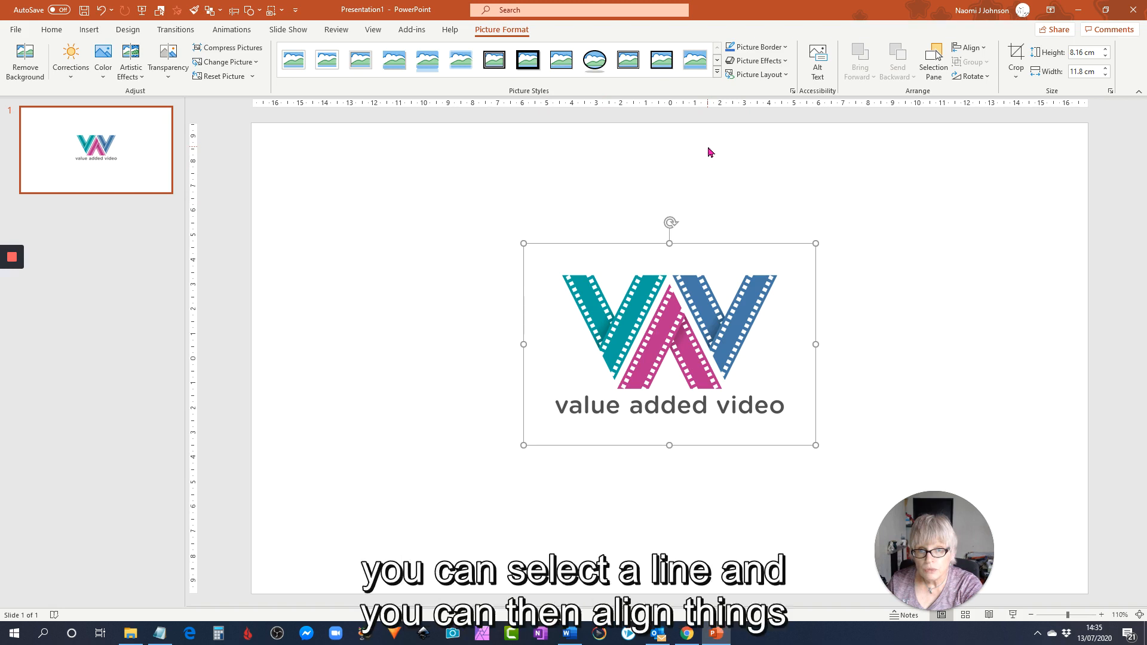
- Align the logo to the slide's horizontal center and move it slightly upward
left_click(969, 49)
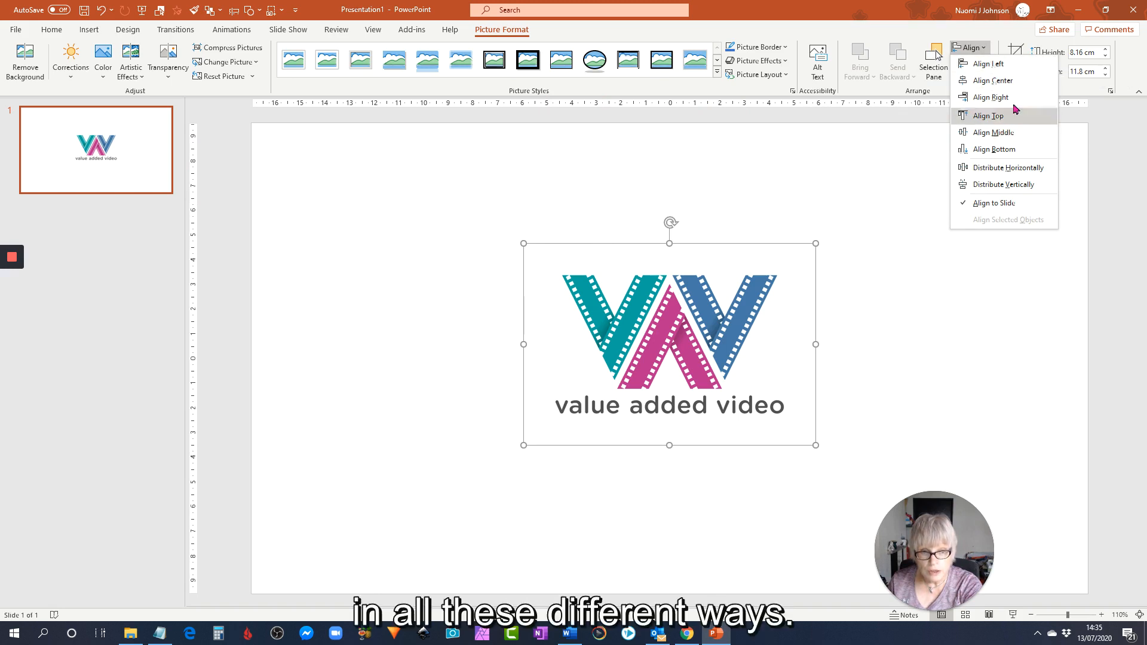
left_click(997, 86)
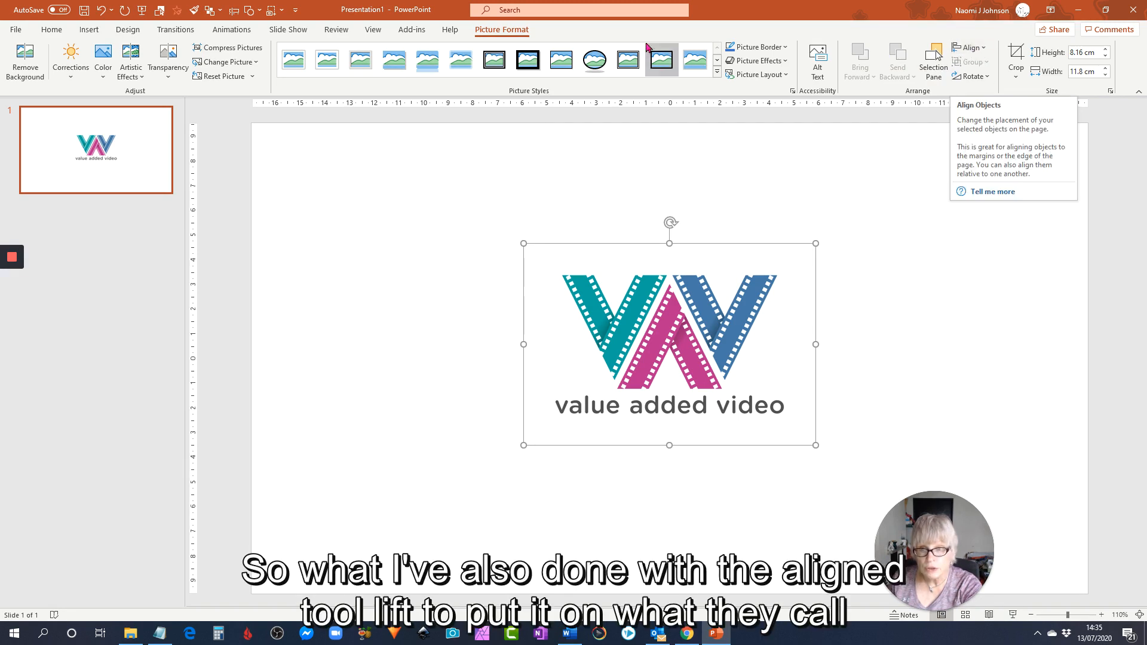
left_click(208, 12)
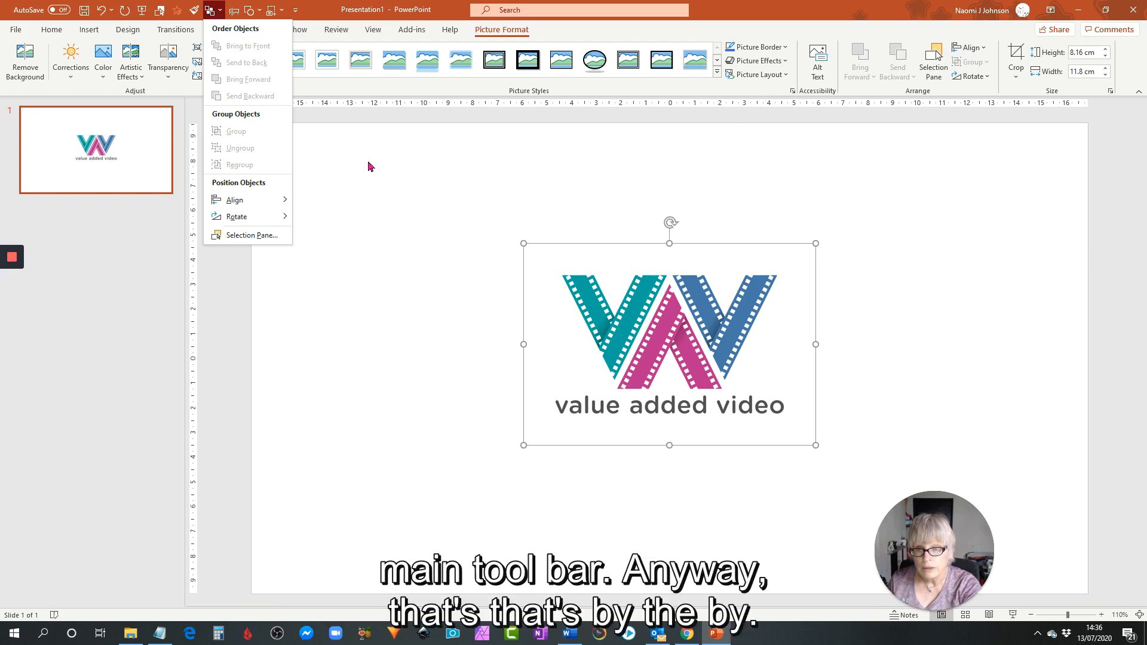
left_click(366, 199)
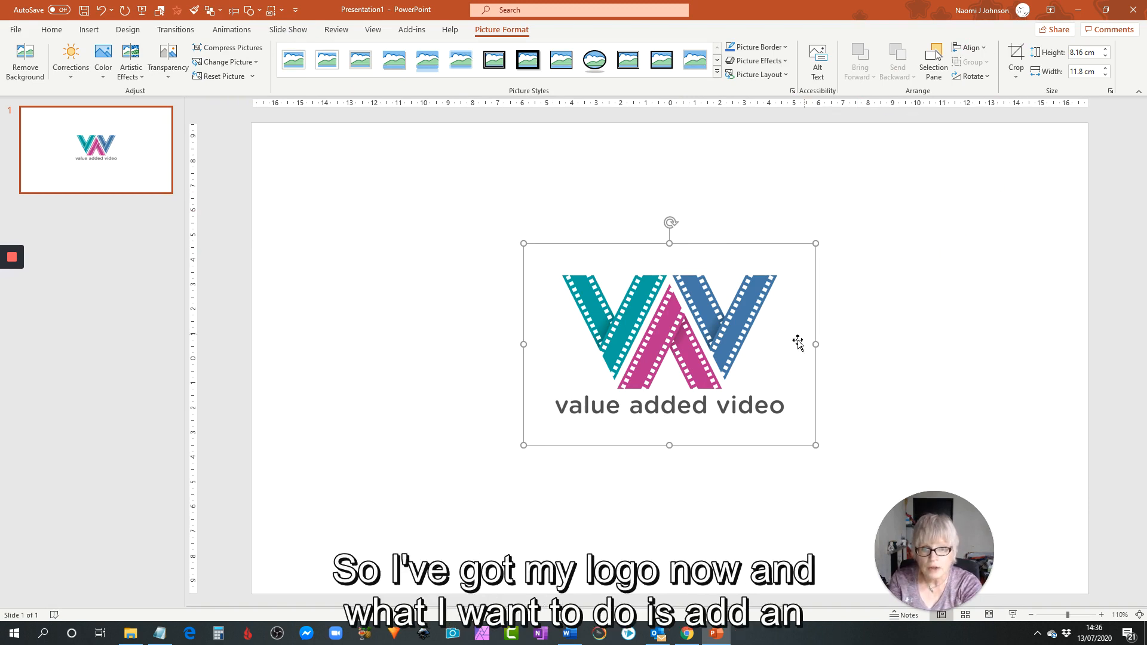
left_click_drag(775, 340, 774, 330)
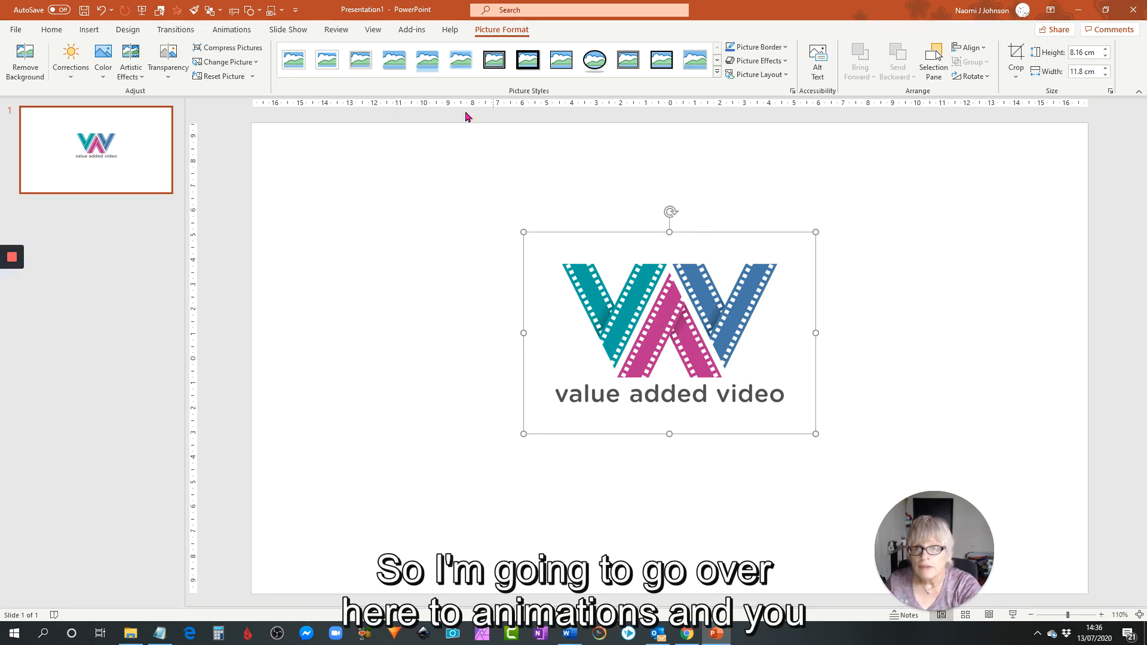
- Look through the available animations for the logo, including the full list of entrance effects
left_click(233, 33)
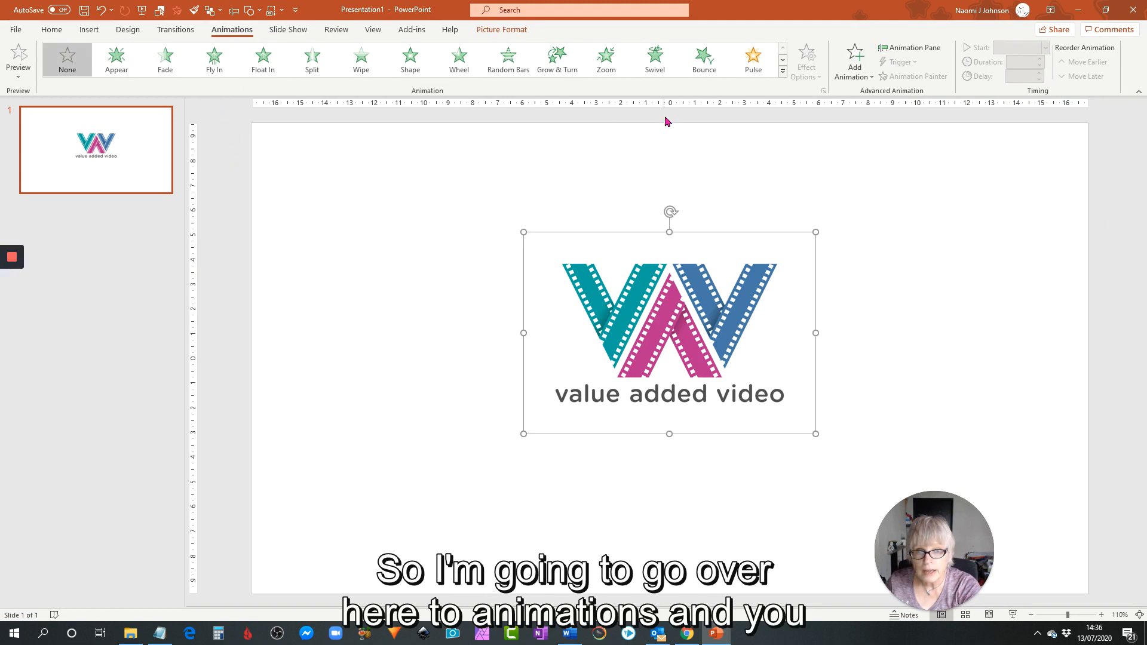
left_click(783, 71)
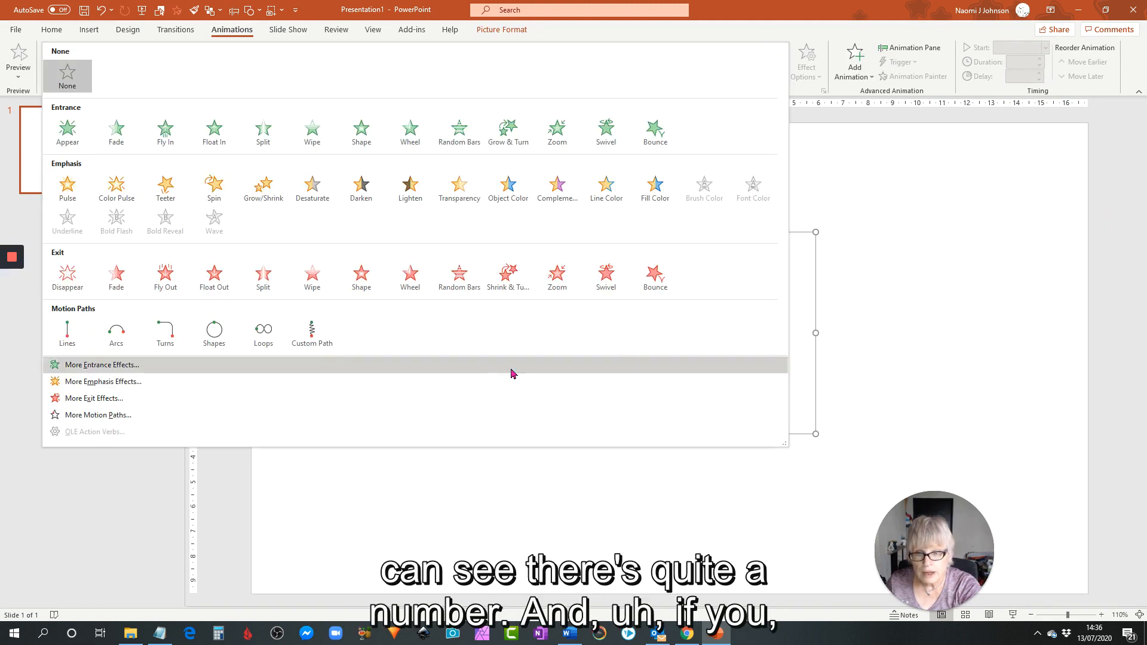
left_click(906, 169)
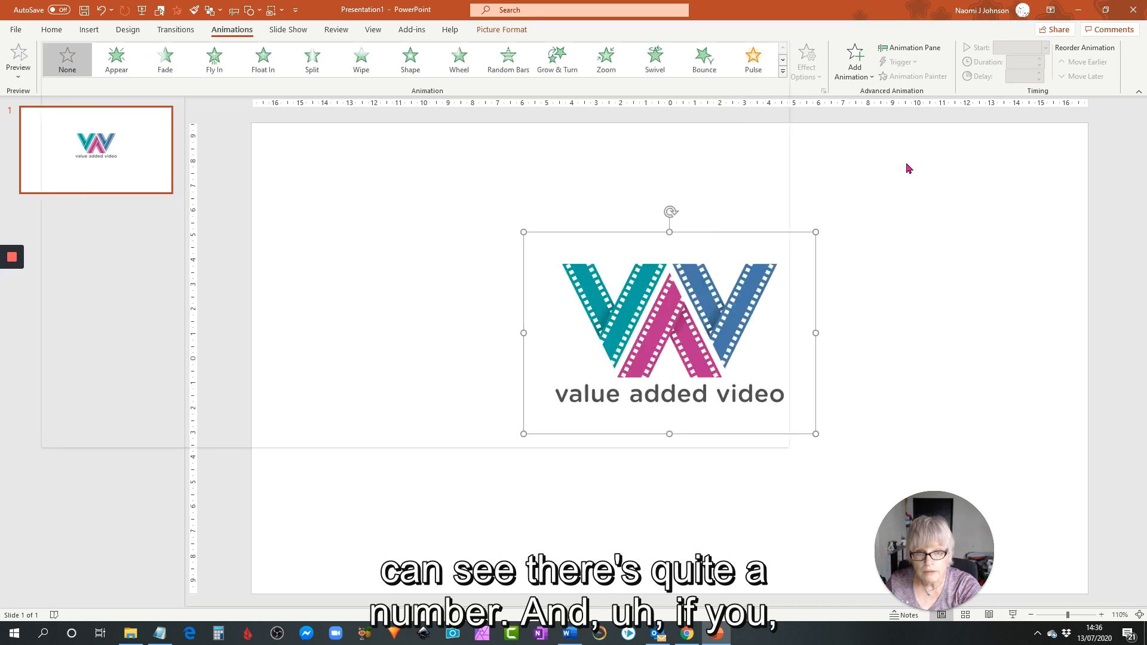
left_click(783, 73)
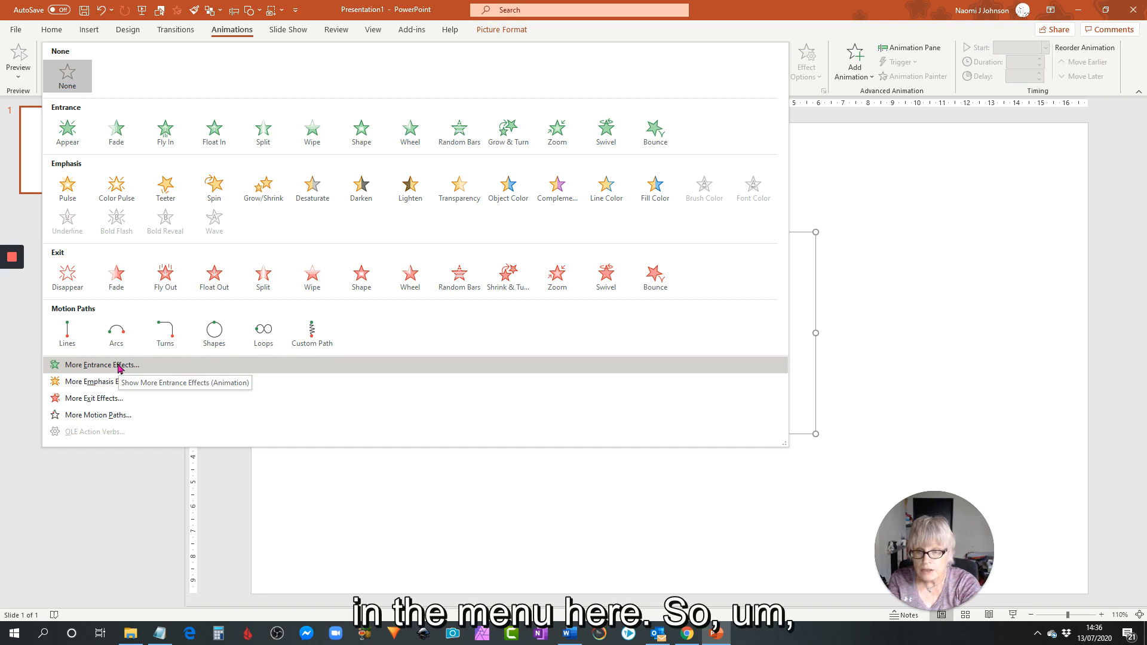
left_click(119, 366)
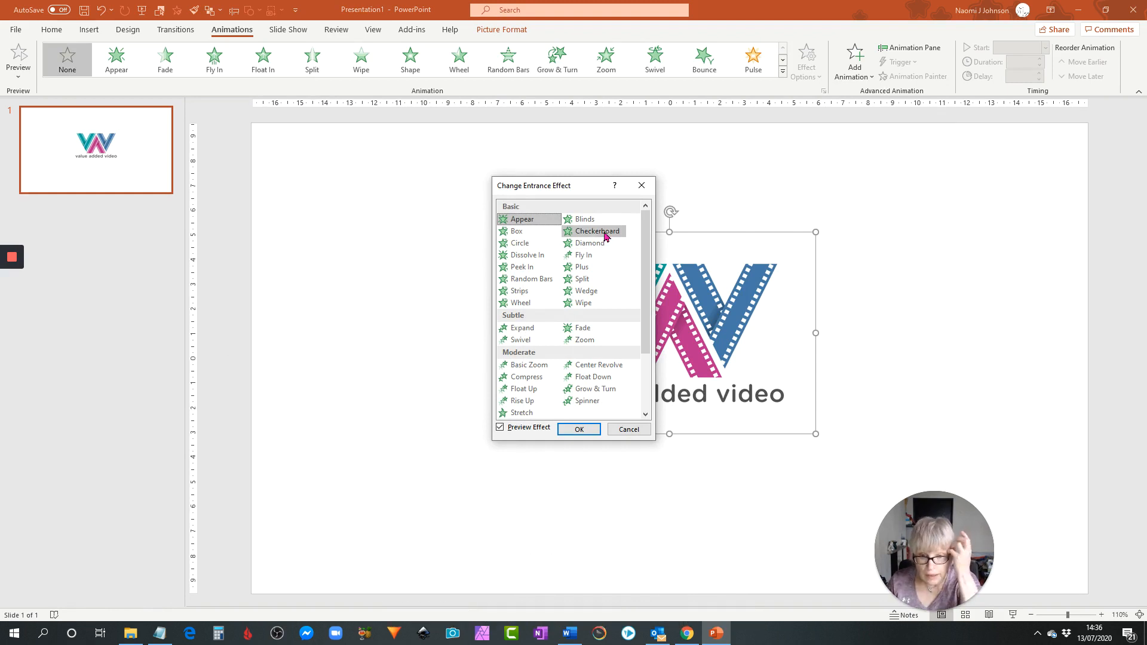
scroll(561, 265, "down", 2)
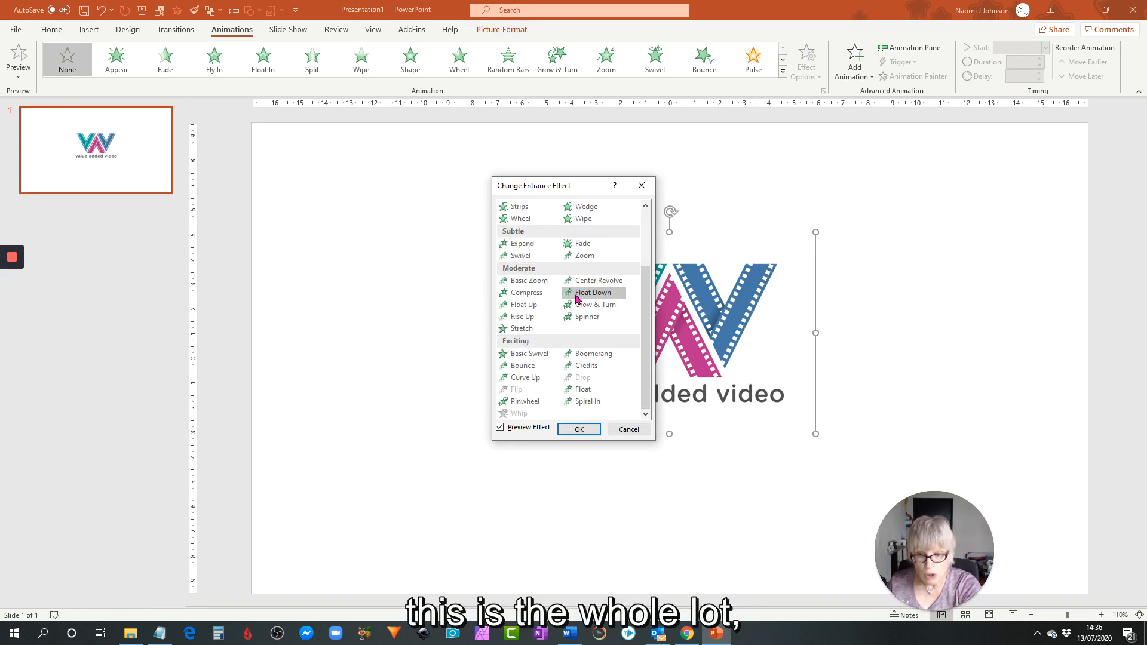
scroll(579, 315, "up", 2)
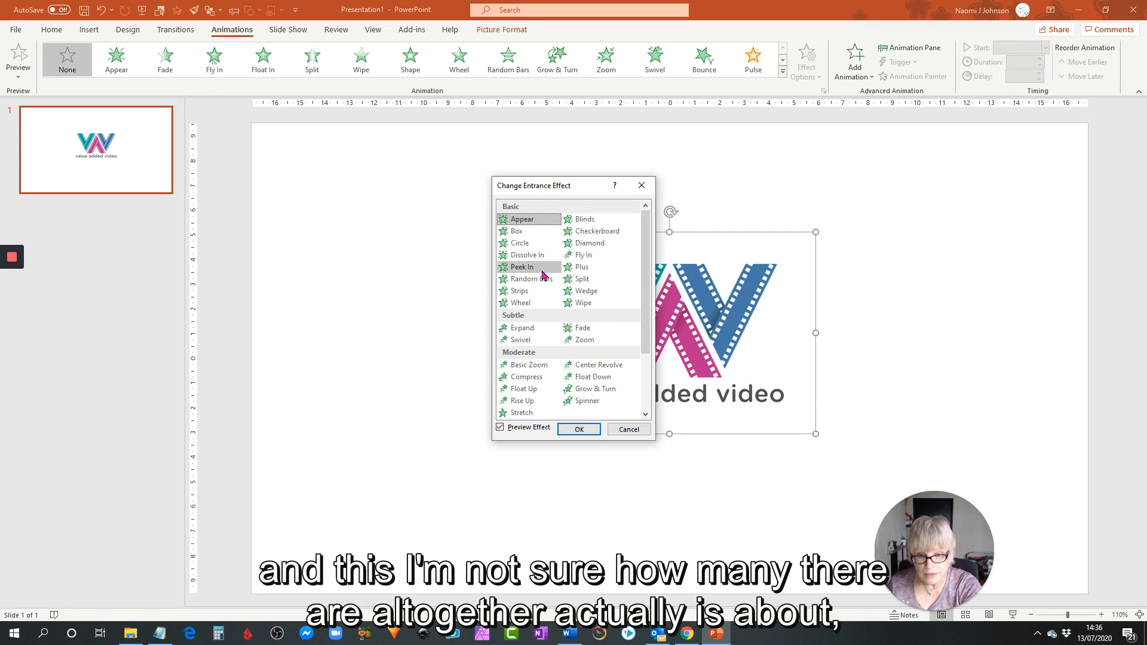
scroll(583, 305, "down", 2)
scroll(553, 322, "up", 2)
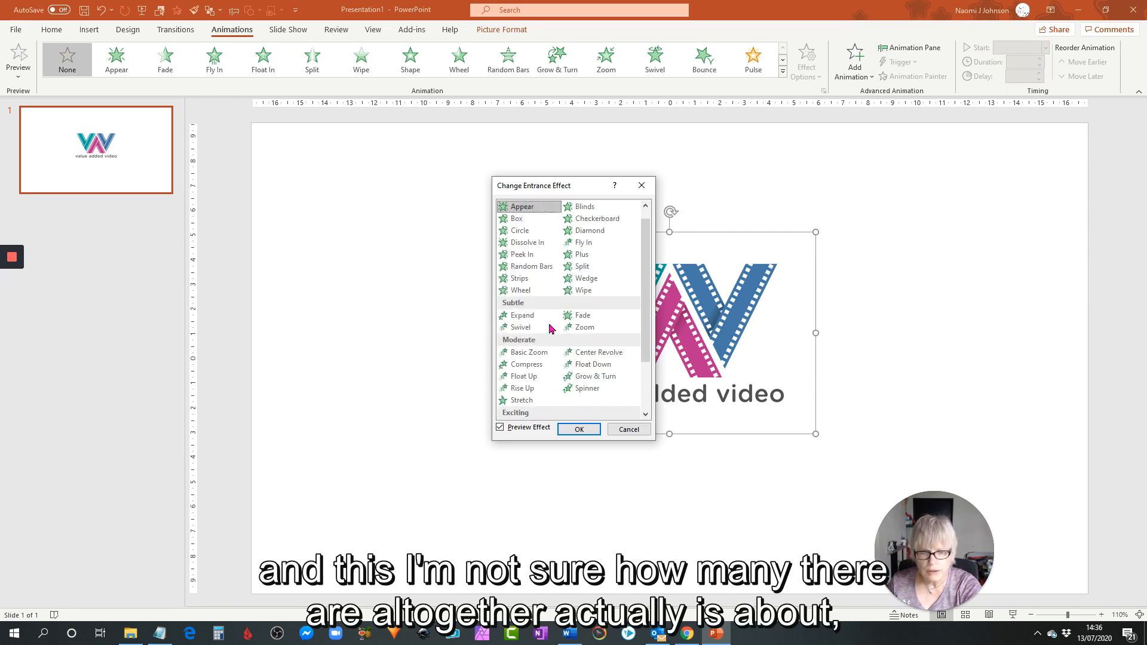
scroll(553, 316, "down", 2)
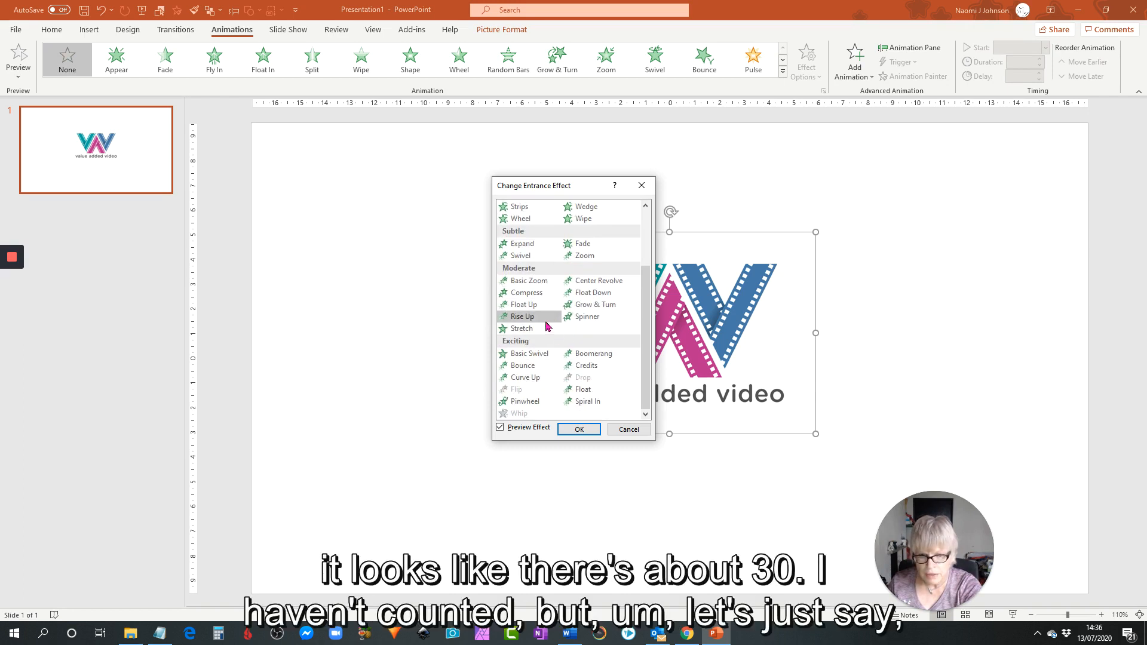
scroll(547, 326, "up", 2)
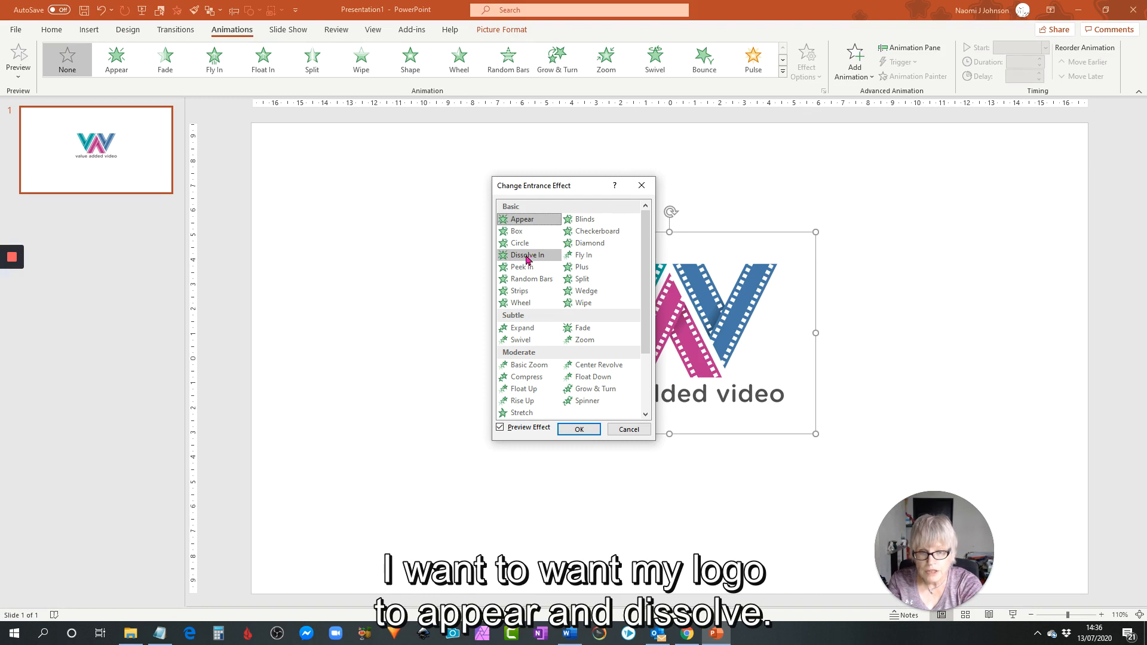
- Apply the Dissolve In entrance effect to the logo and preview the slide's animation
left_click(527, 255)
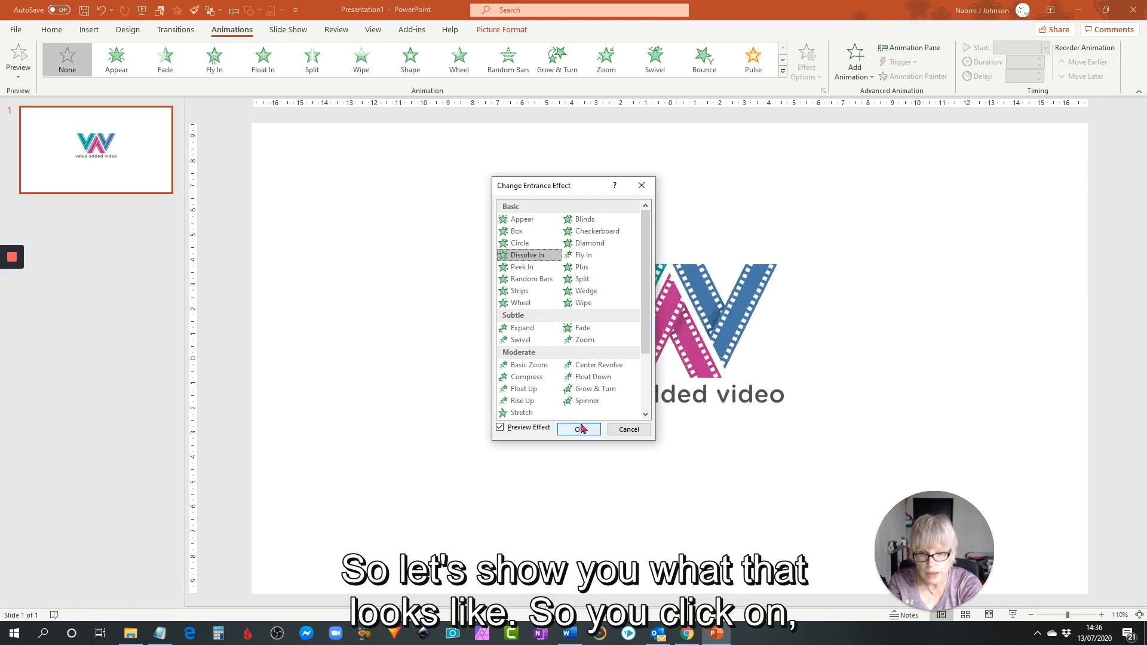
left_click_drag(591, 189, 416, 165)
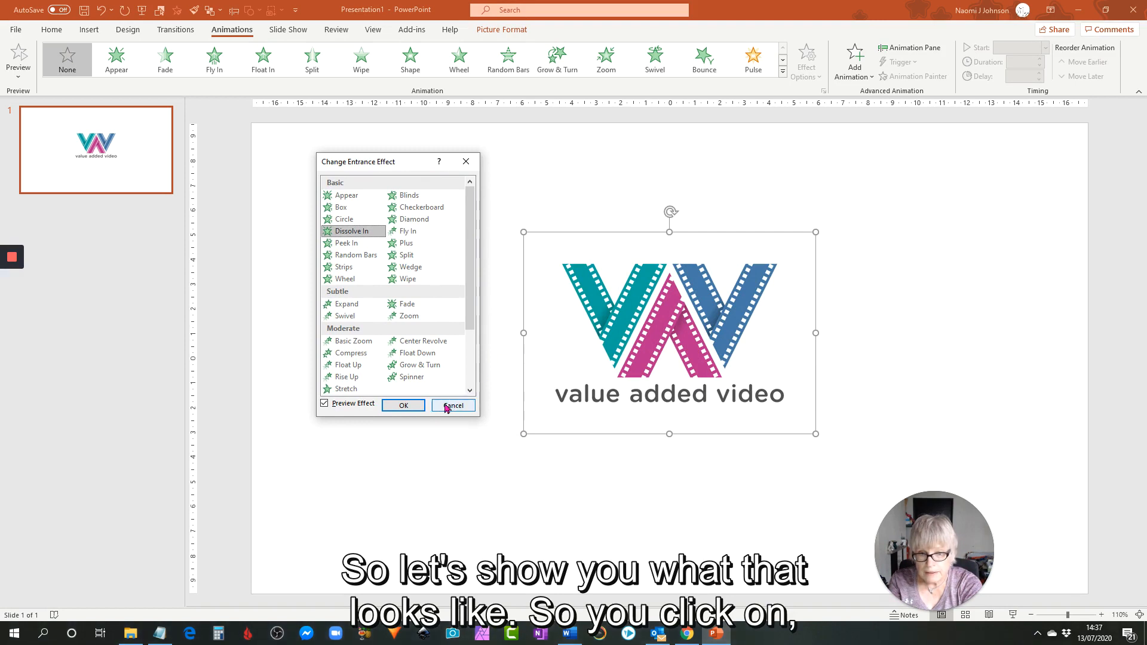
left_click(404, 406)
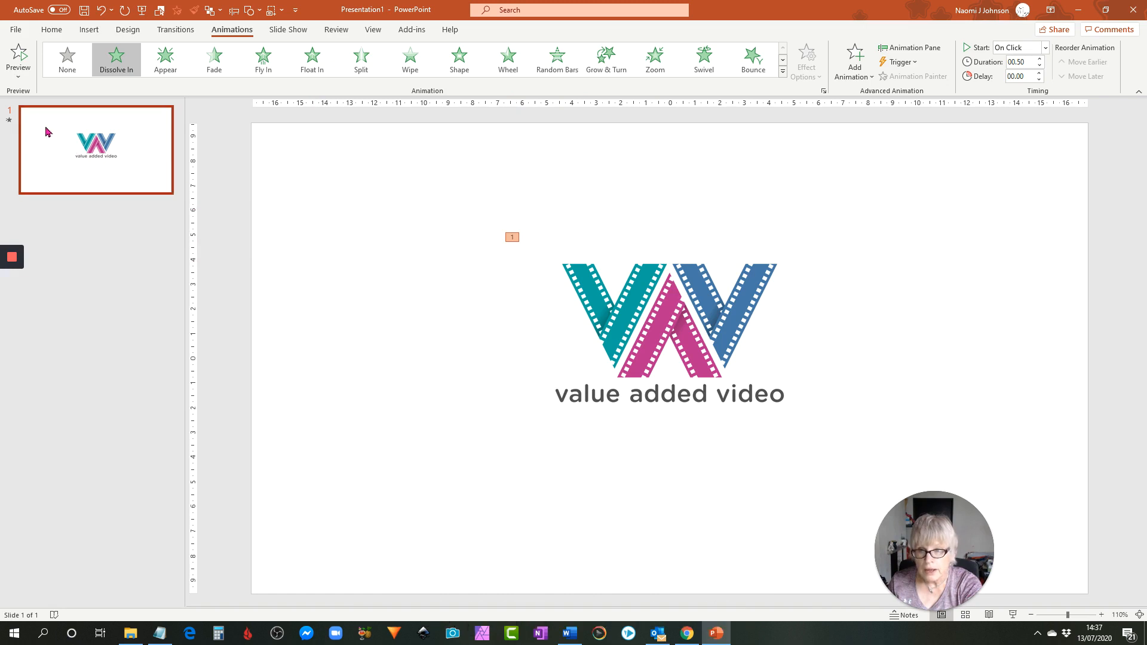
left_click(9, 122)
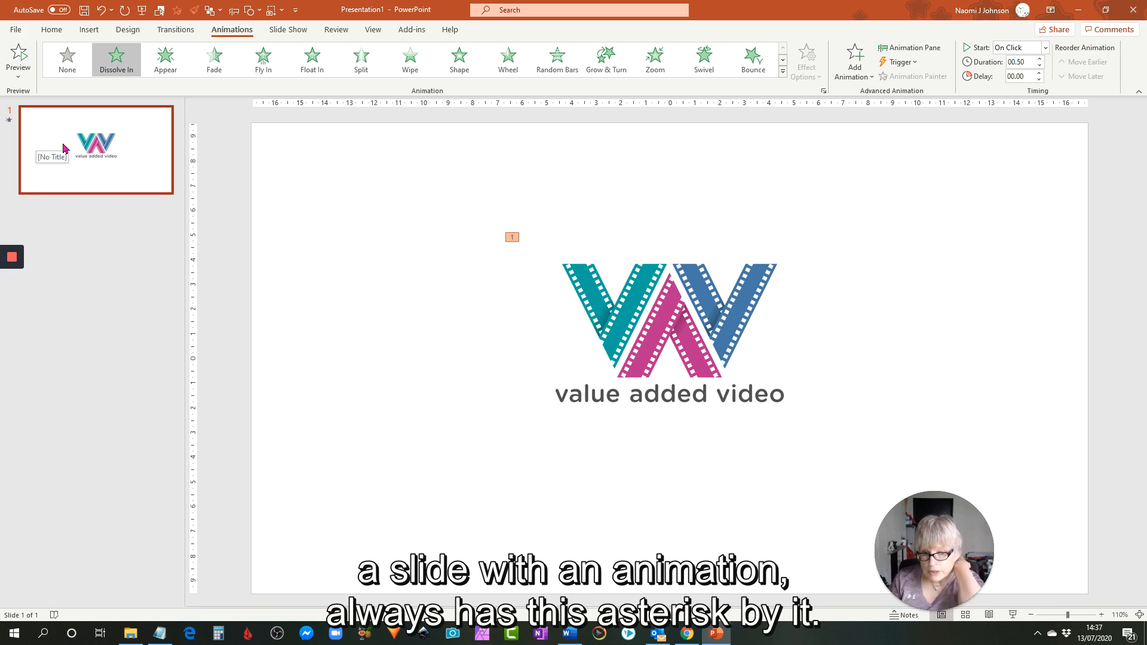
left_click(9, 122)
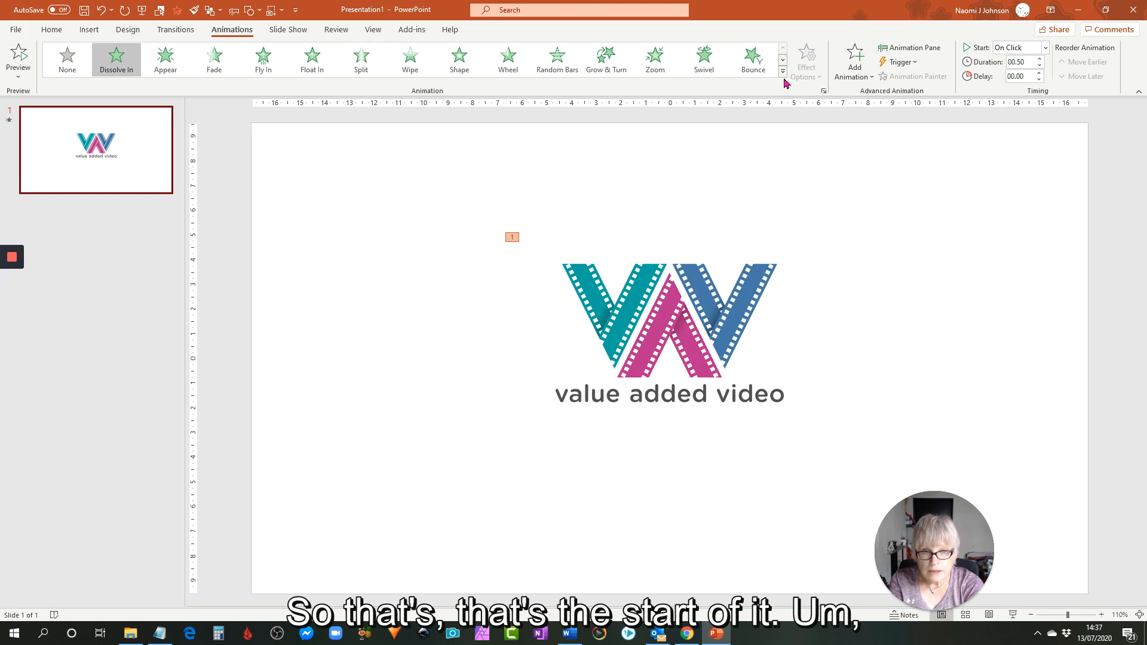
- Show the Animation Pane and set the logo's Dissolve In animation to Start With Previous
left_click(914, 47)
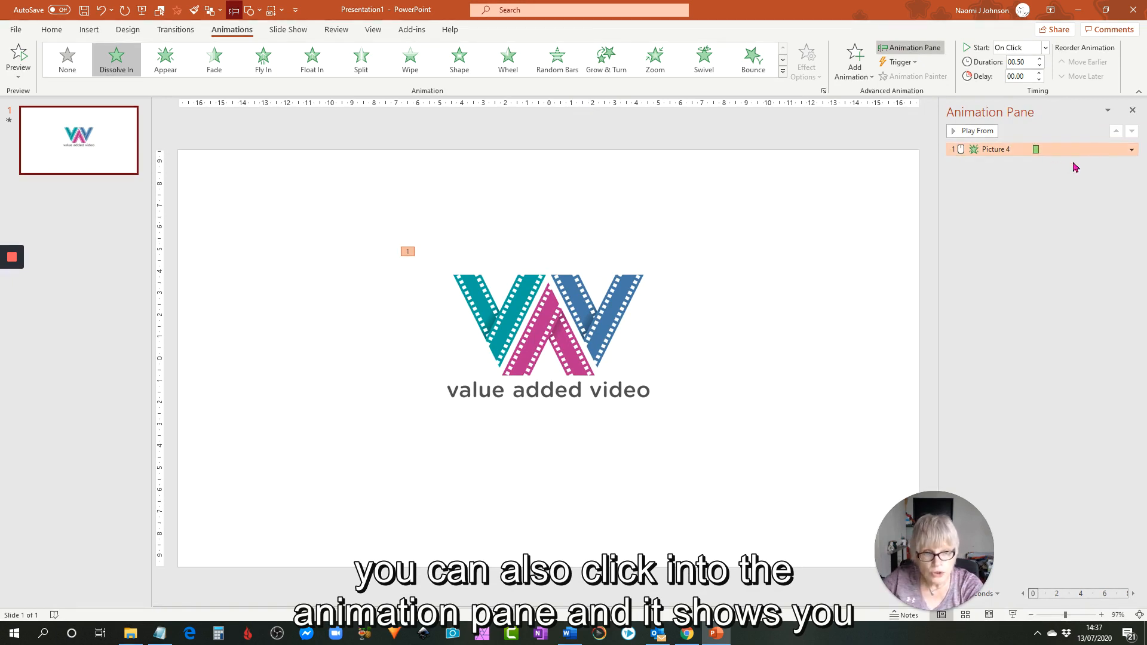
left_click(999, 150)
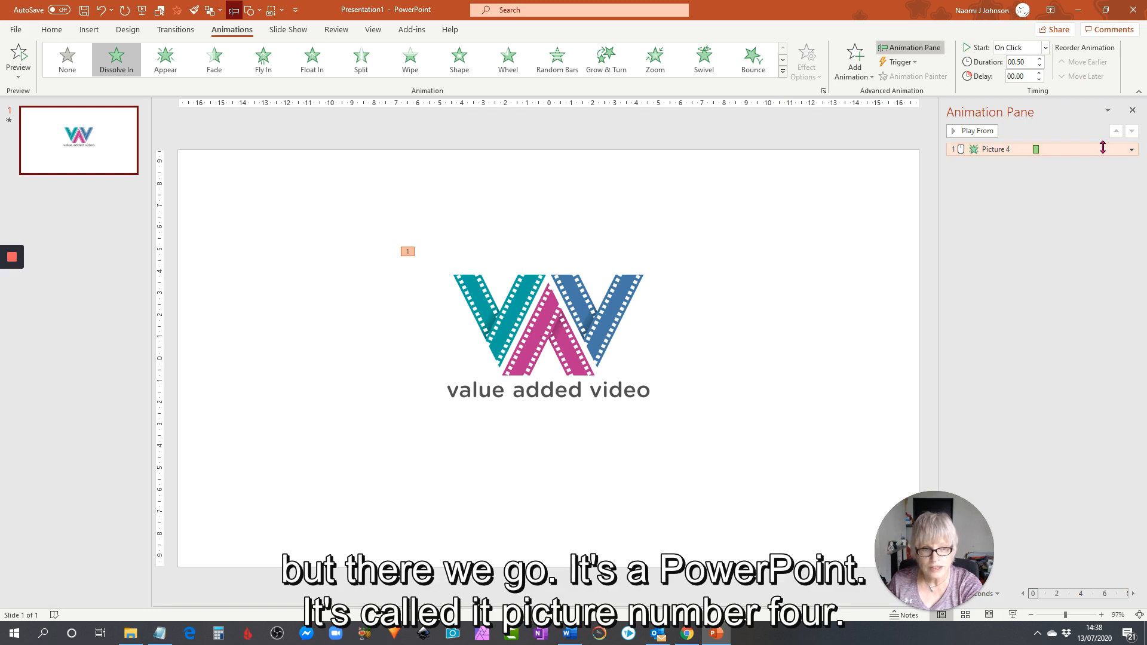
left_click(1131, 150)
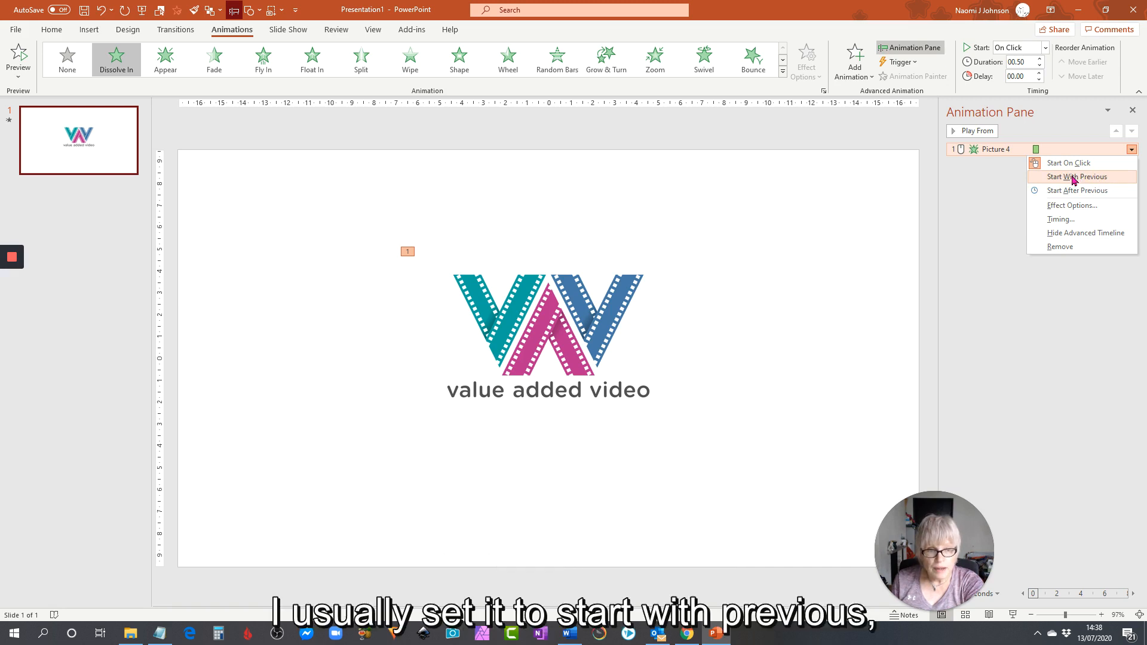
left_click(1073, 180)
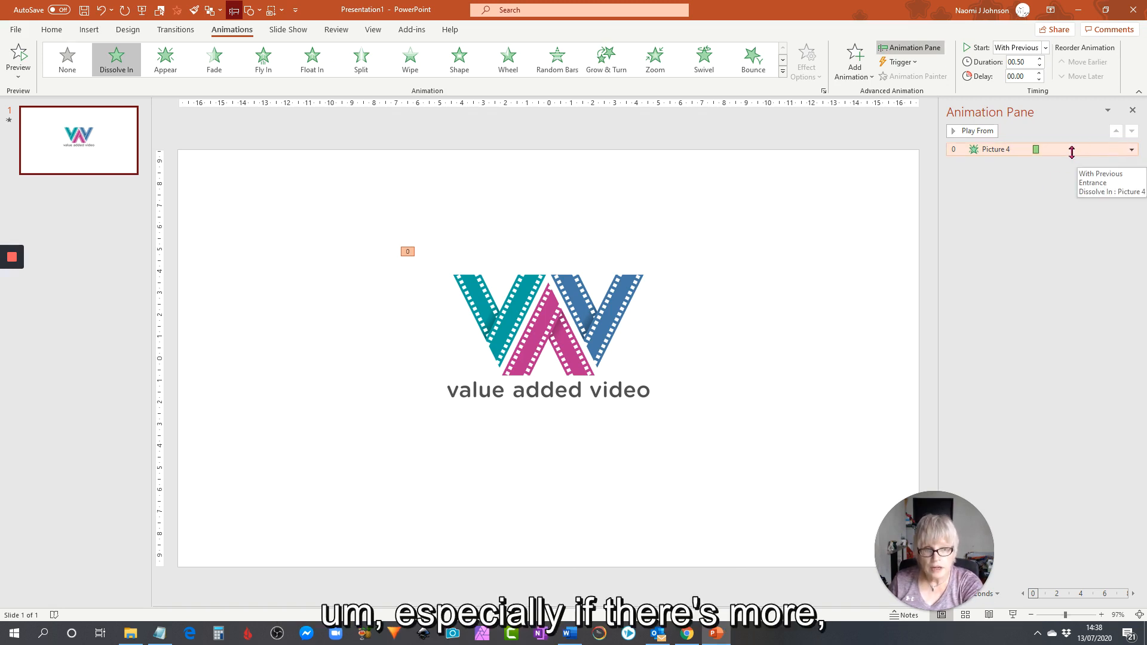
- Set the duration of the logo's Dissolve In effect to 1 second (Fast)
left_click(1131, 150)
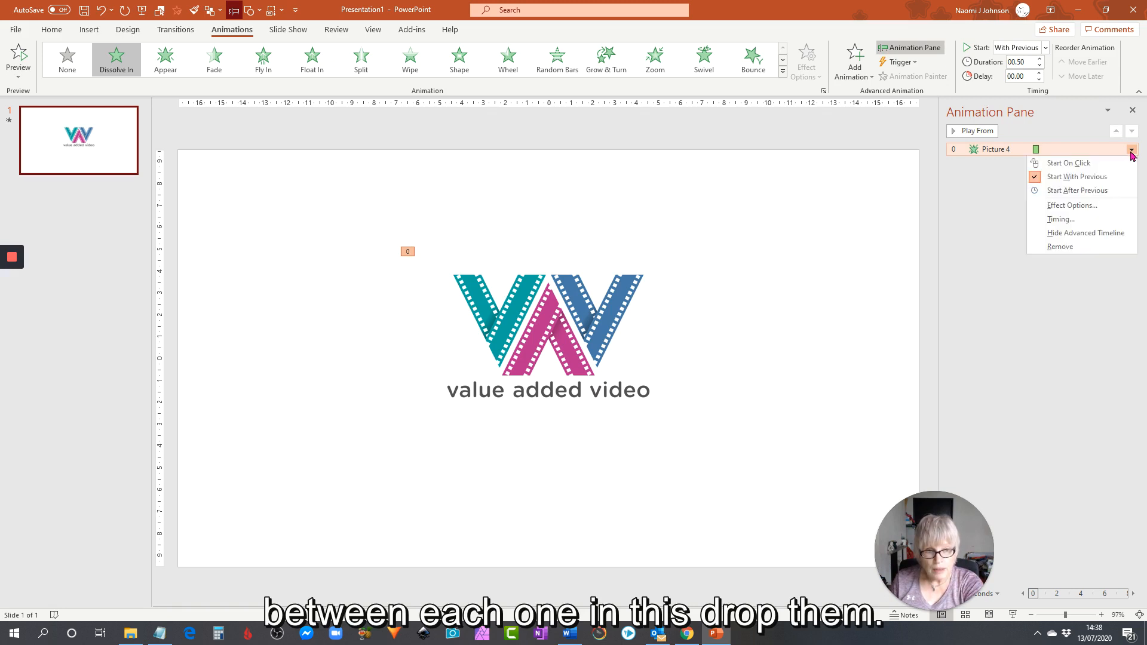
left_click(1079, 204)
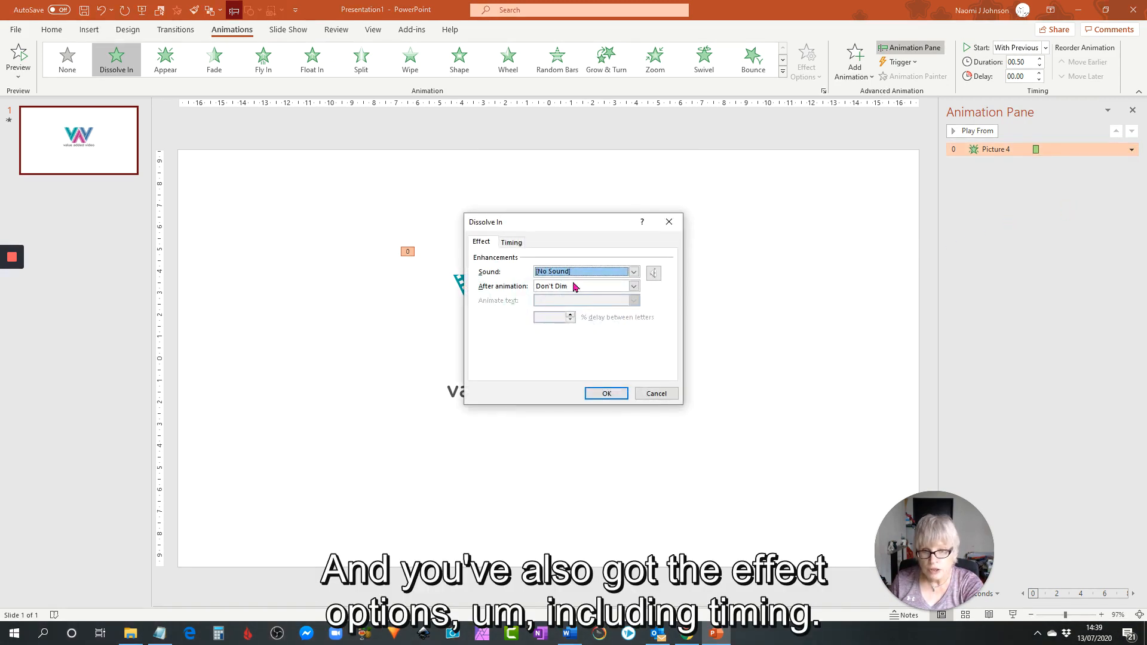
left_click(506, 244)
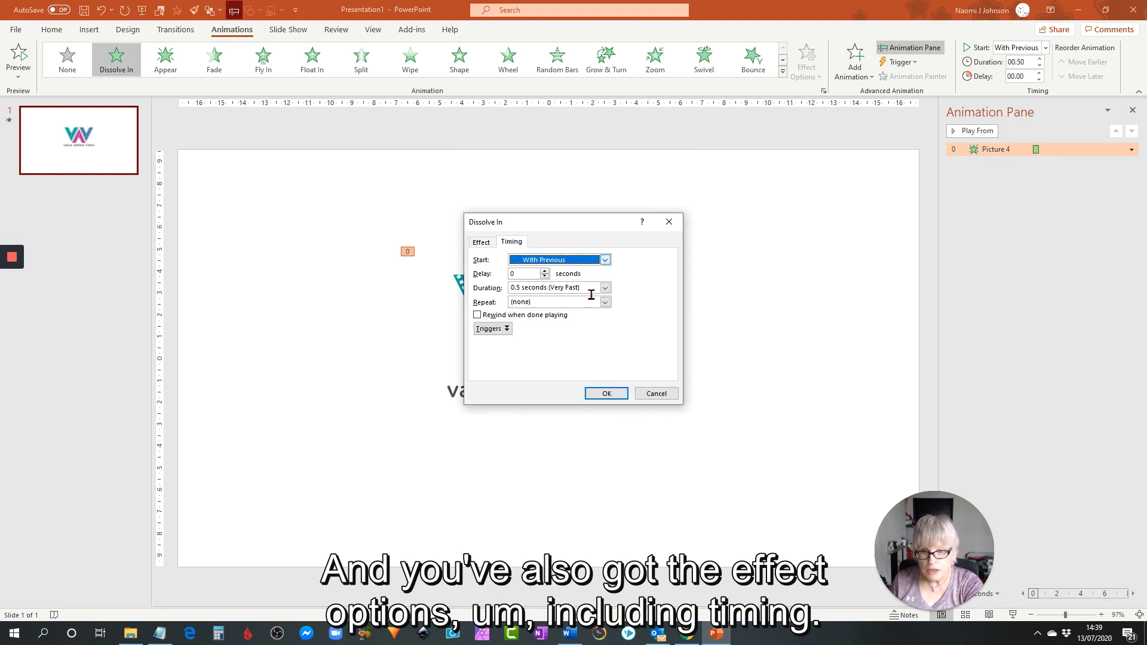
left_click_drag(594, 225, 777, 208)
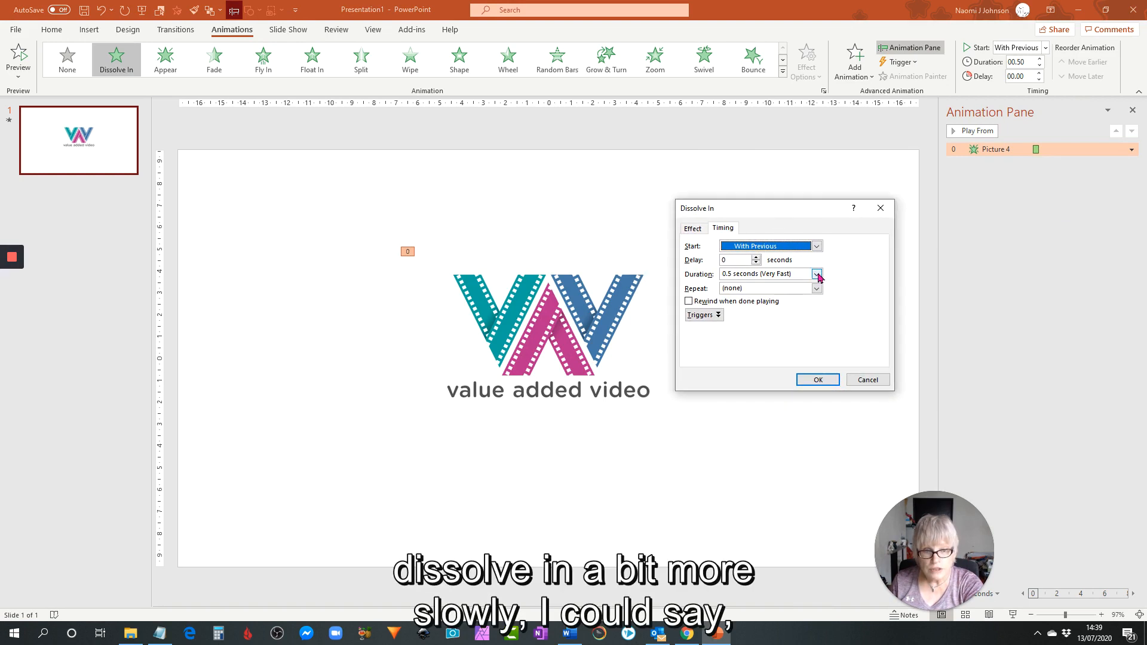
left_click(816, 275)
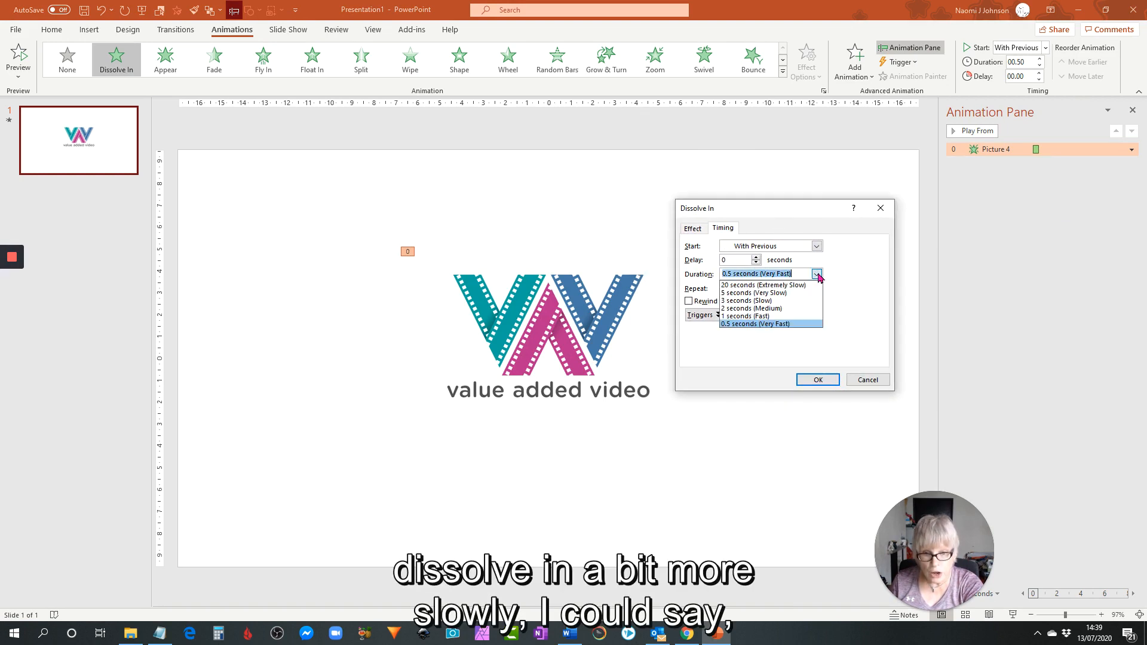
left_click(747, 317)
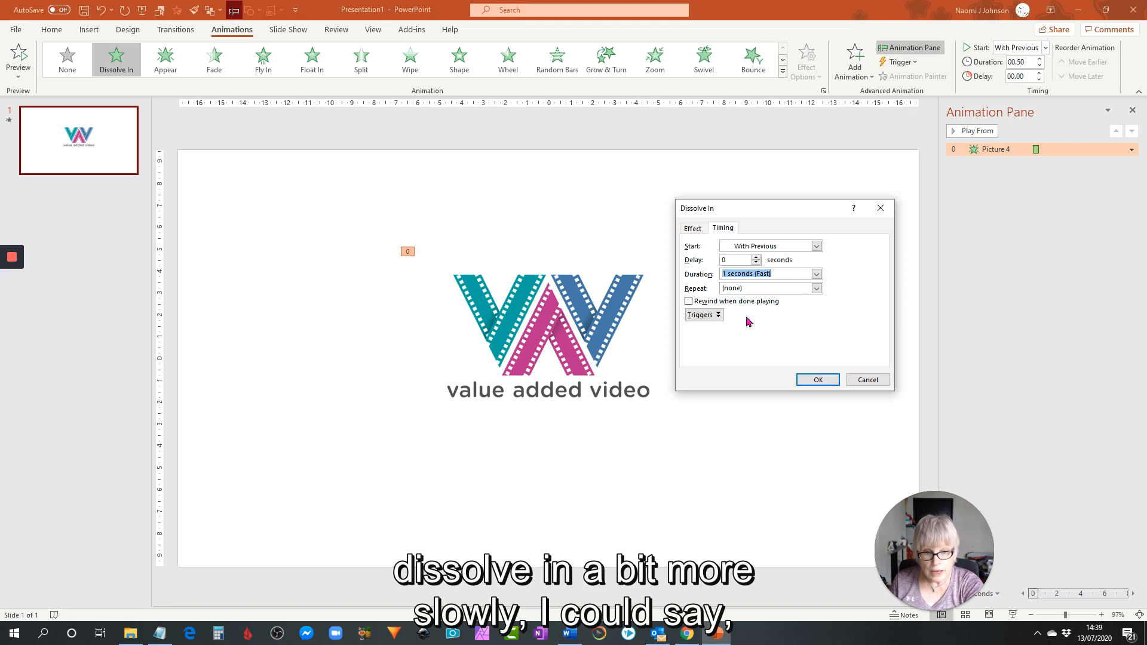
left_click(811, 380)
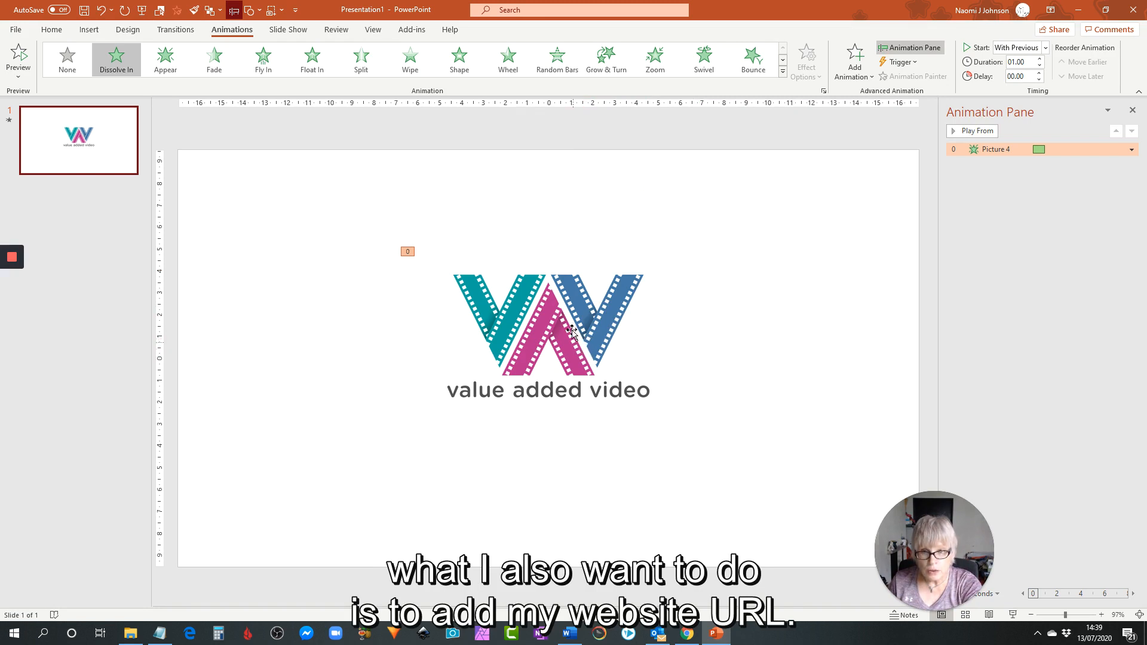
- Draw a wide text box just below the logo's company name, extending slightly beyond it on both sides
left_click(52, 33)
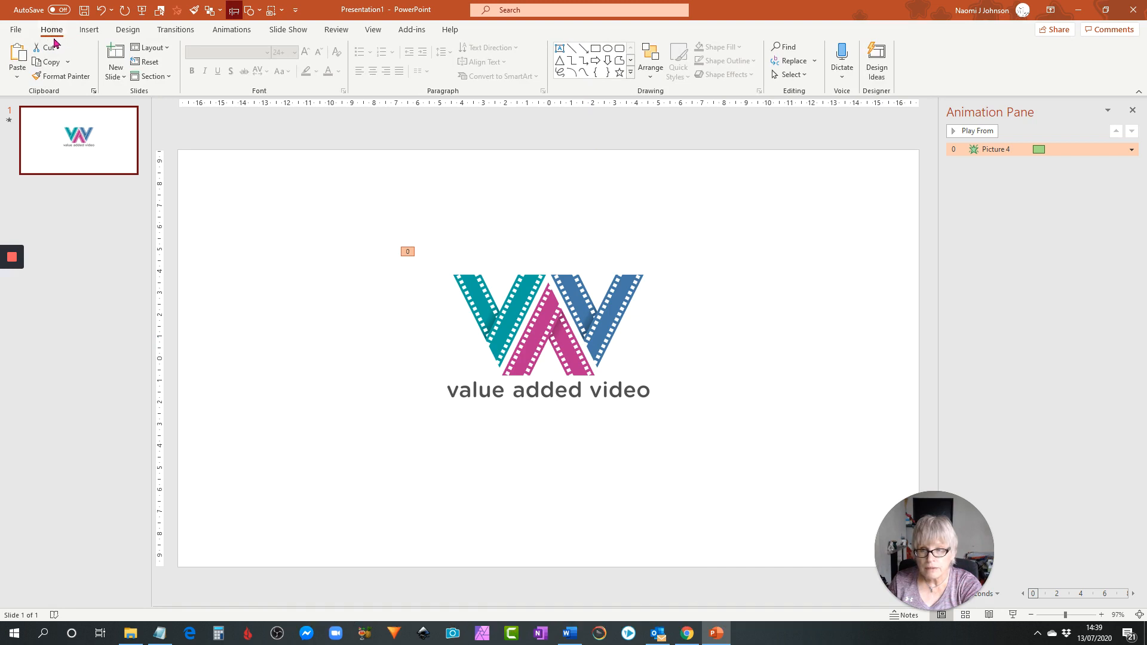
left_click(88, 30)
left_click(542, 63)
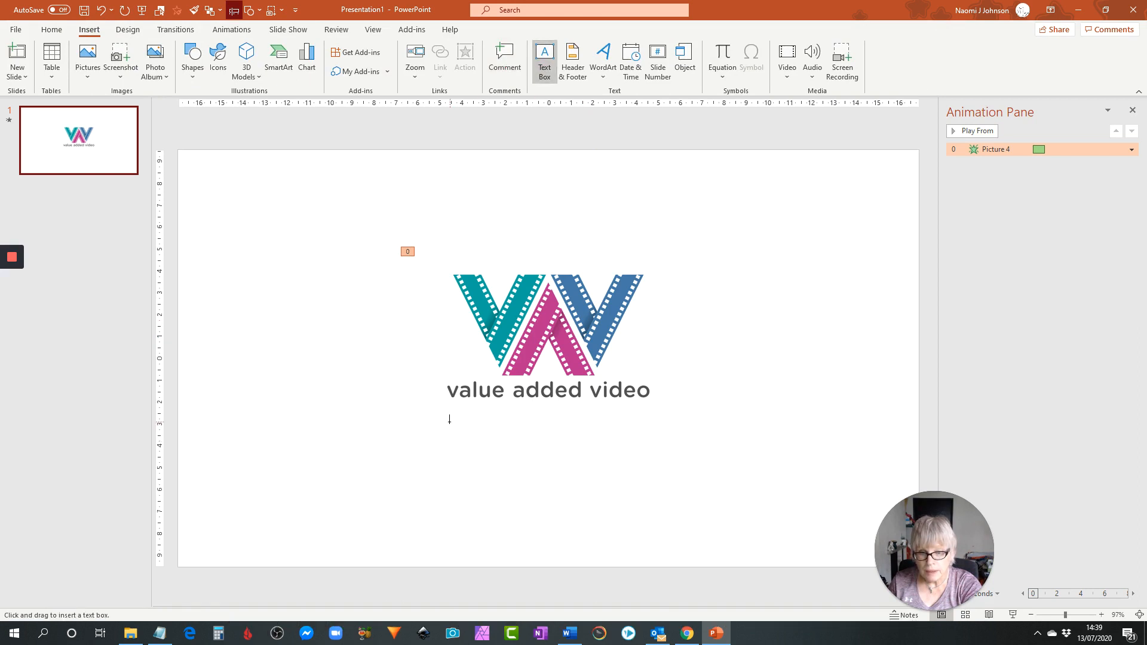
left_click_drag(394, 425, 716, 486)
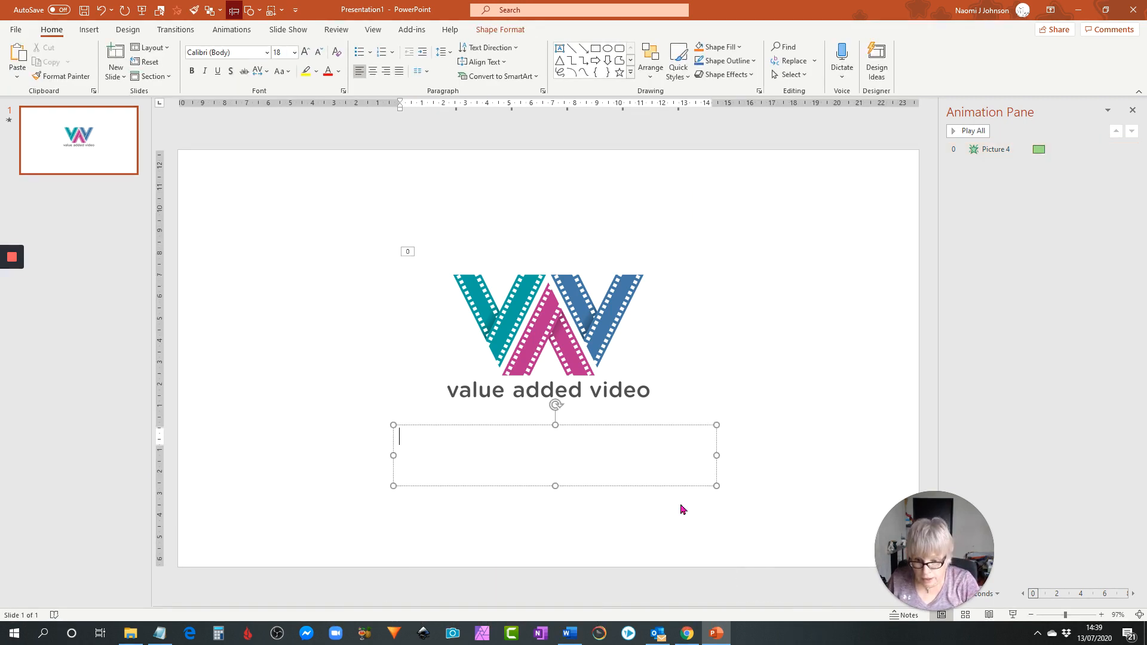
type("w")
type("ww")
key("BackSpace")
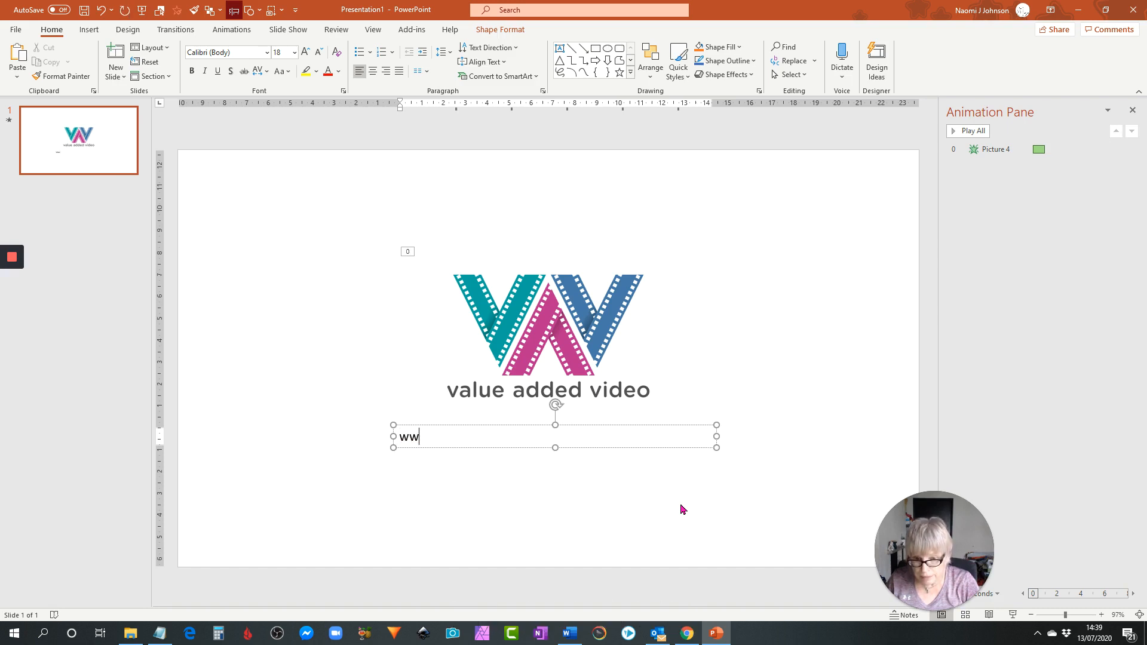
type("w.vs")
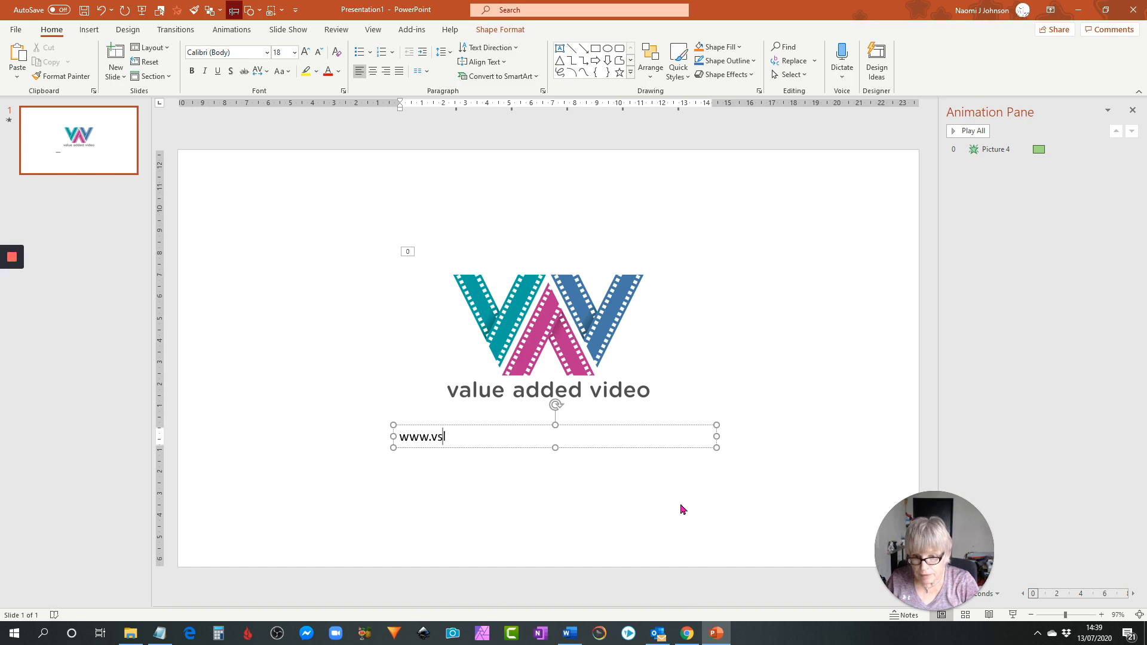
key("BackSpace")
type("alu")
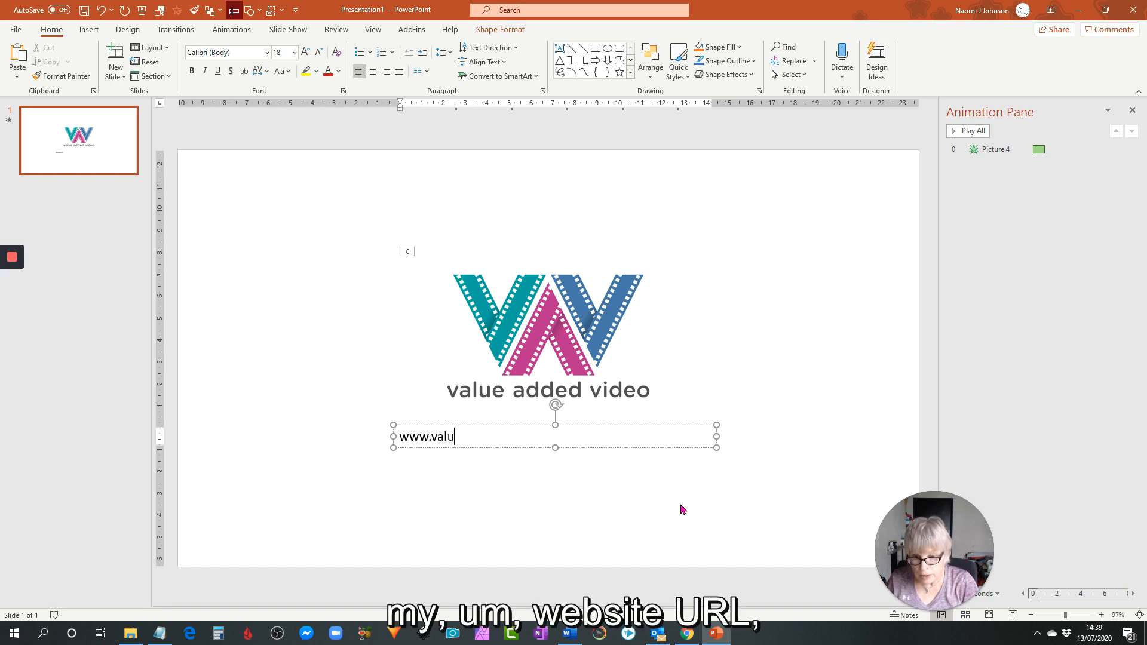
type("eadded.video")
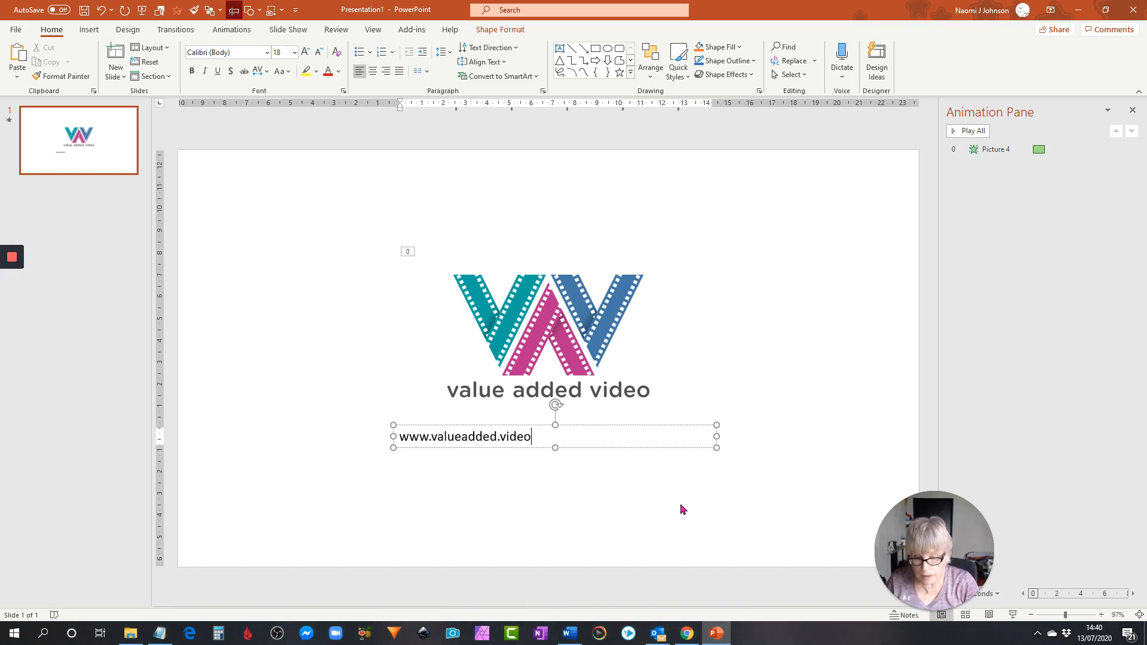
left_click(372, 72)
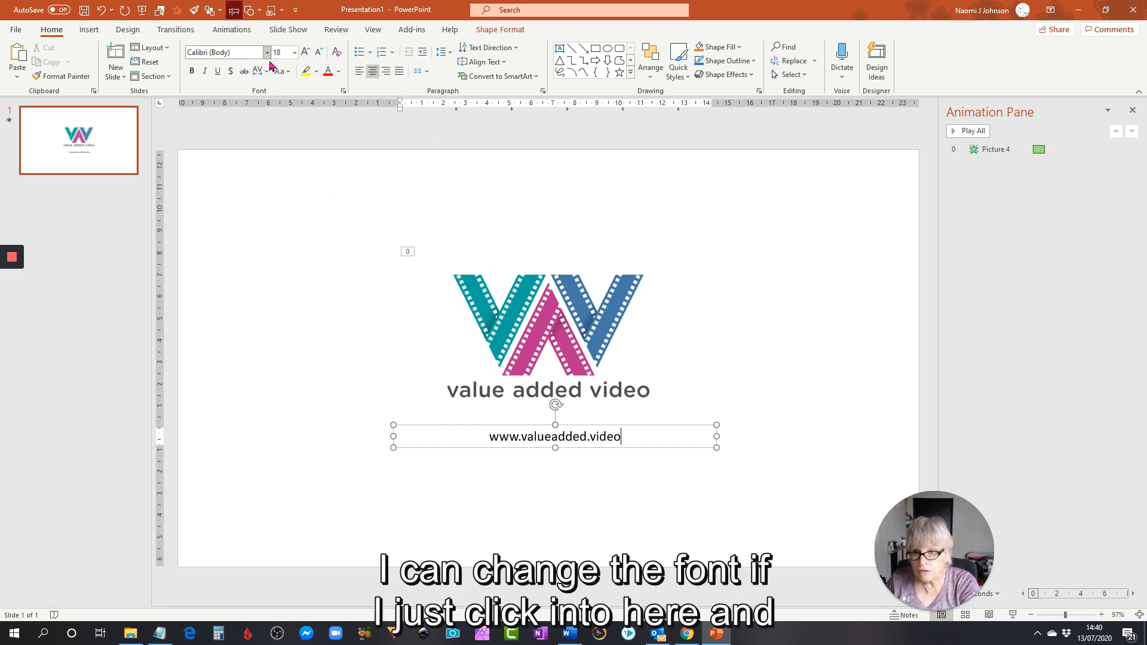
- Change the font of the whole website URL to Gotham Rounded Bold
left_click(488, 437)
left_click(487, 437)
left_click_drag(500, 436, 527, 435)
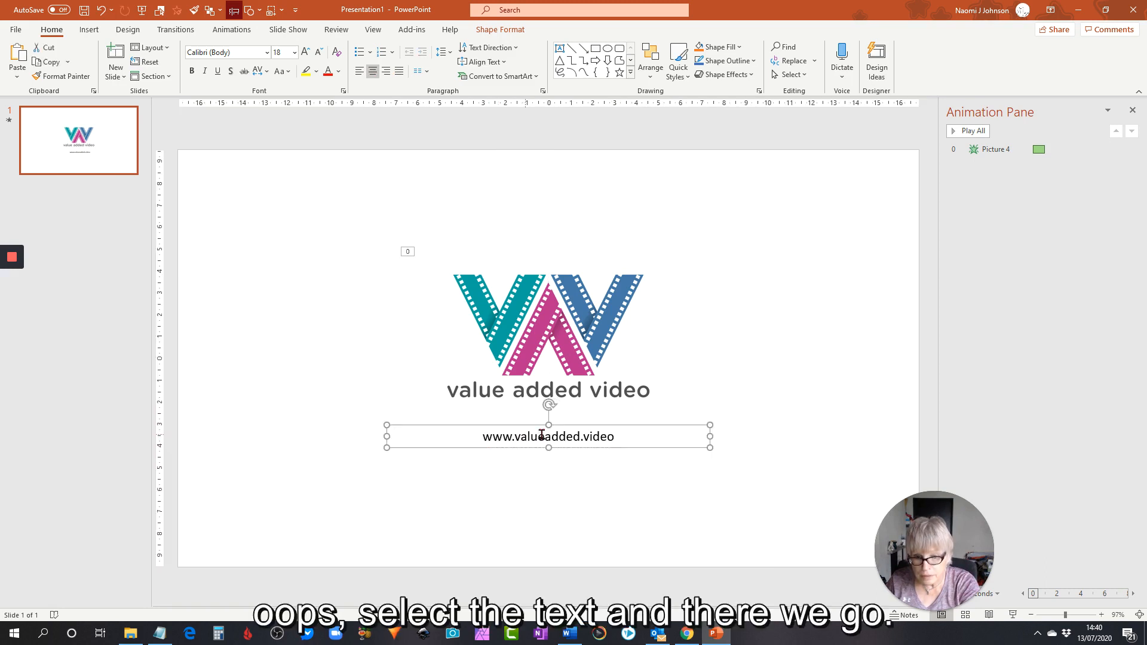
left_click_drag(617, 435, 530, 425)
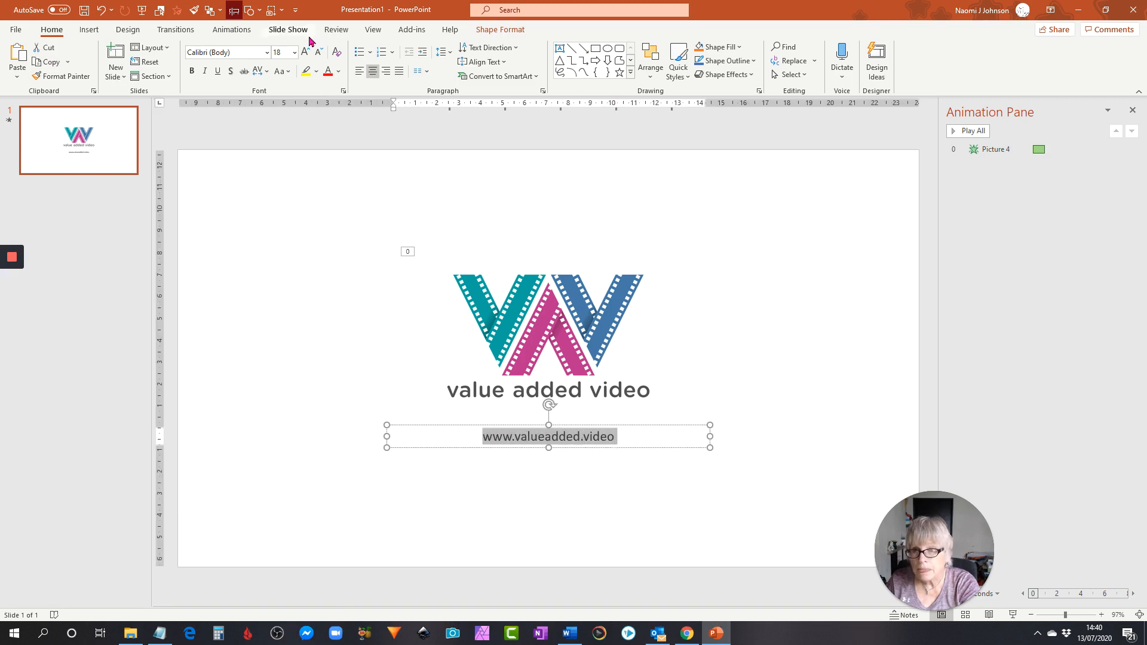
left_click(267, 53)
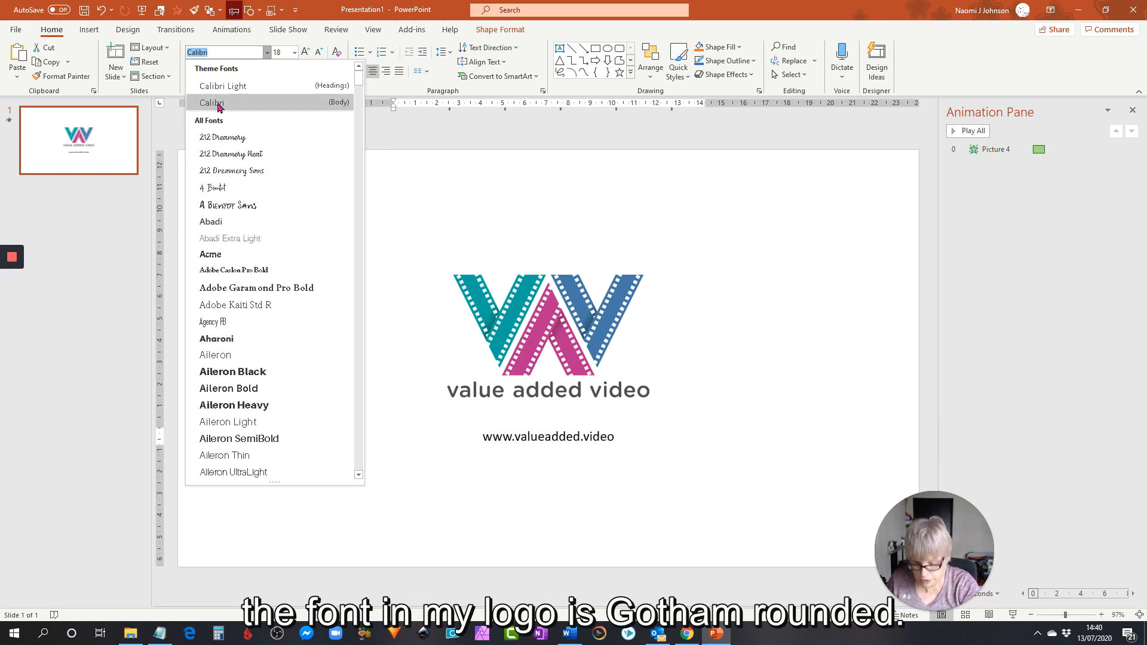
type("Gotham Rounded Bold")
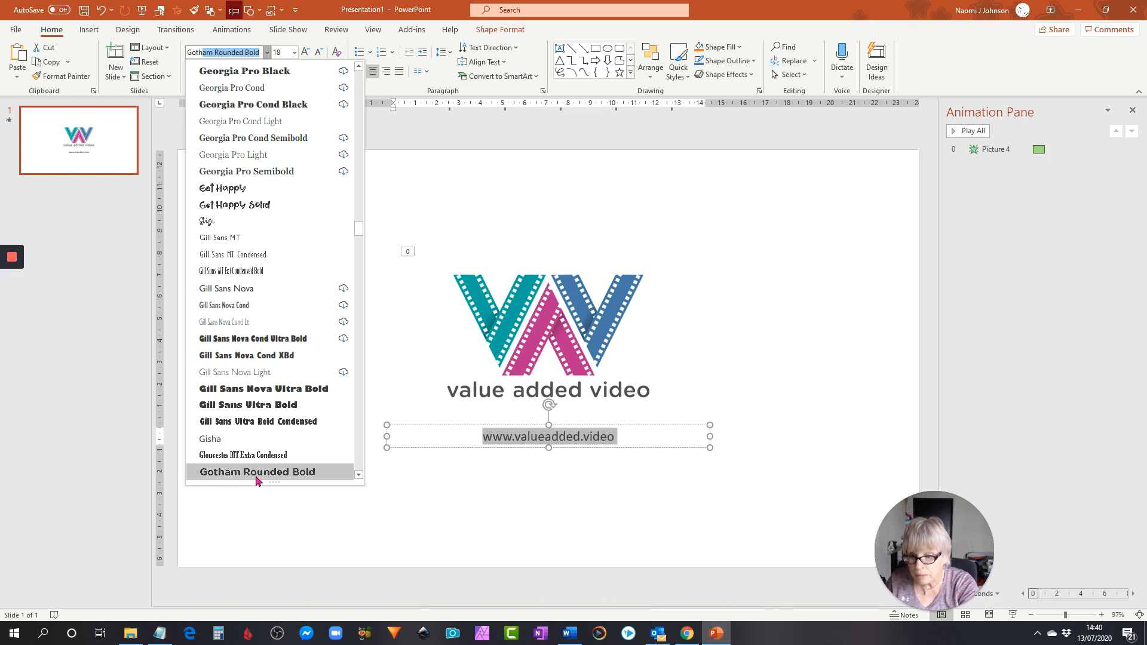
left_click(227, 472)
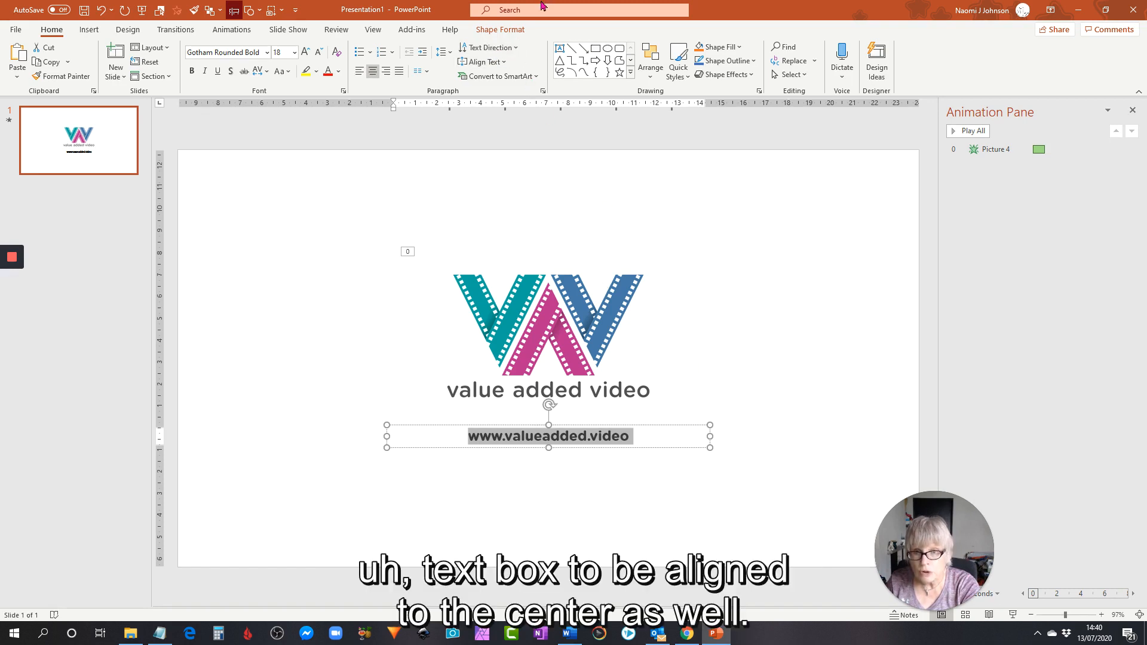
- Align the URL text box to the horizontal centre of the slide
left_click(210, 10)
mouse_move(257, 206)
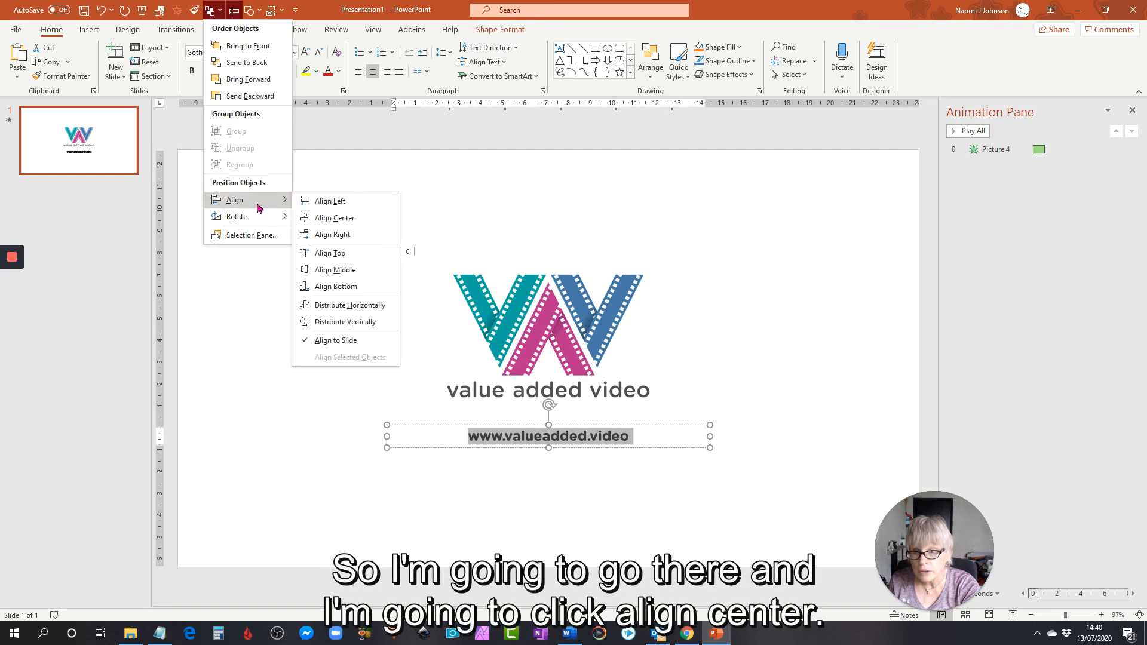
left_click(337, 219)
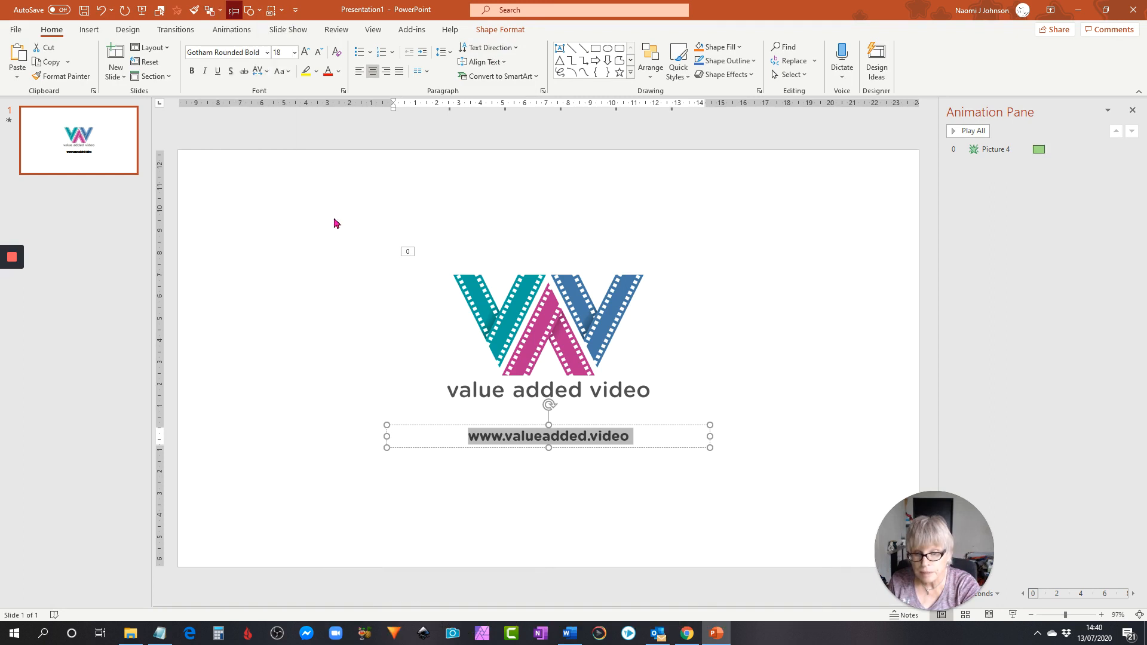
left_click(738, 353)
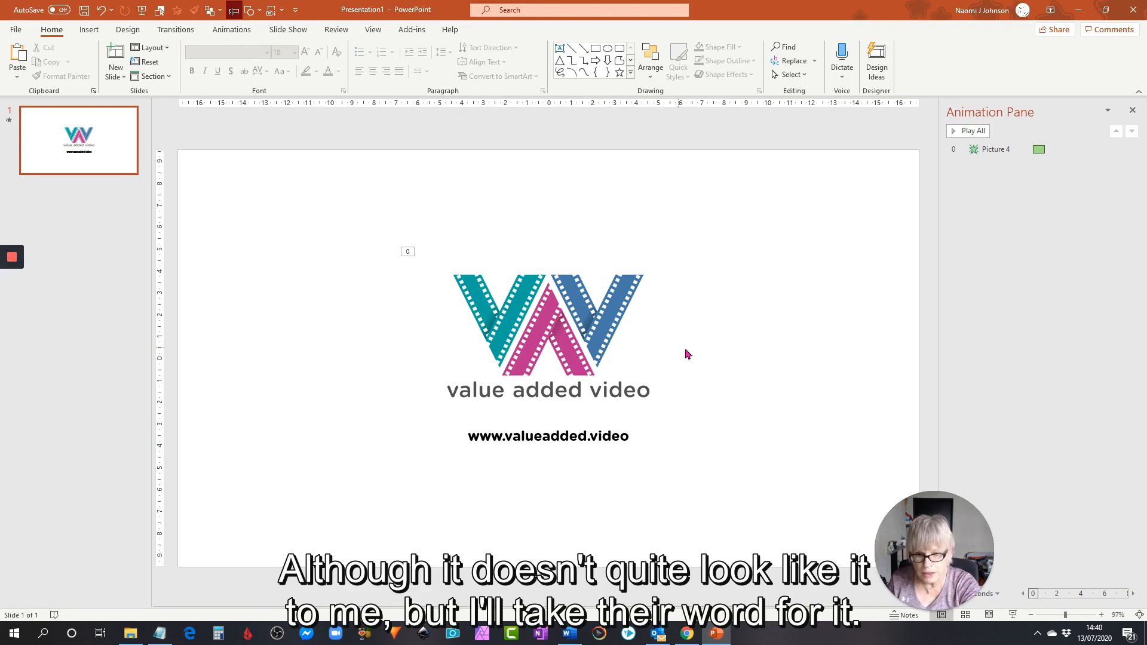
- Change the font colour of the website URL text to dark grey
left_click(474, 445)
double_click(478, 439)
left_click_drag(469, 437, 651, 411)
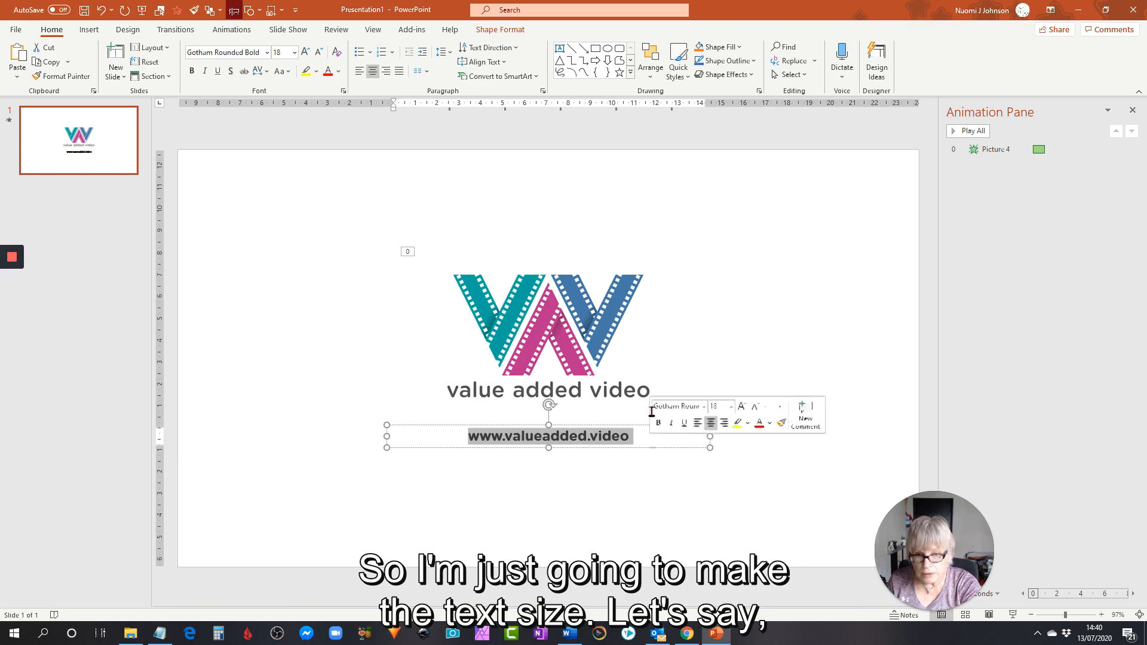
left_click(294, 53)
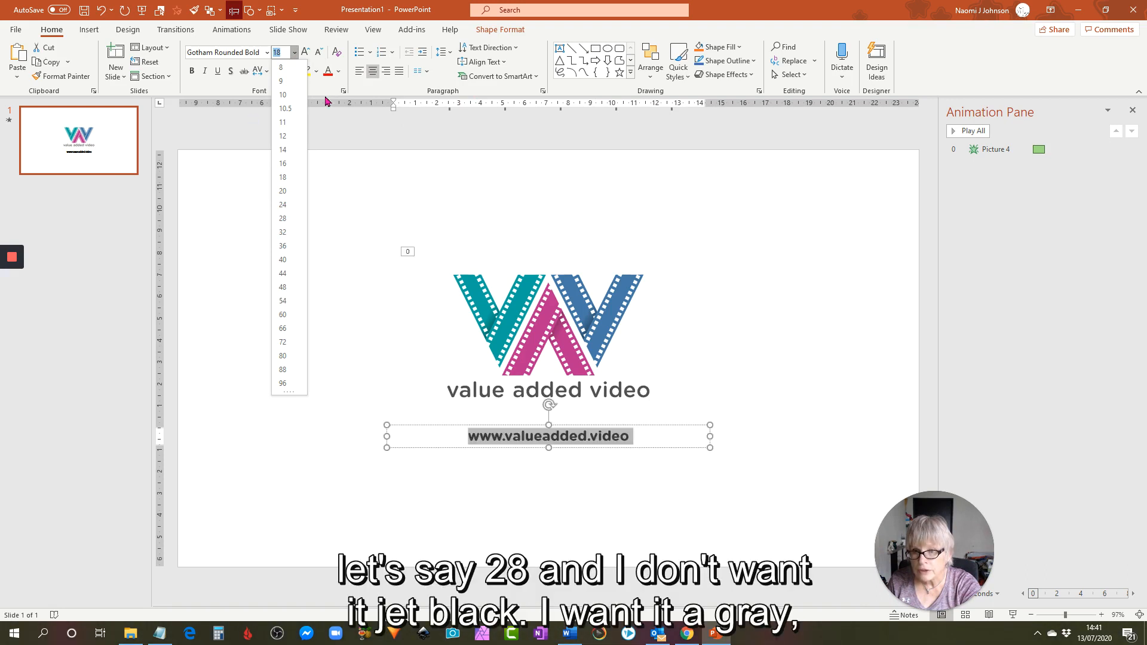
left_click(338, 73)
left_click(338, 72)
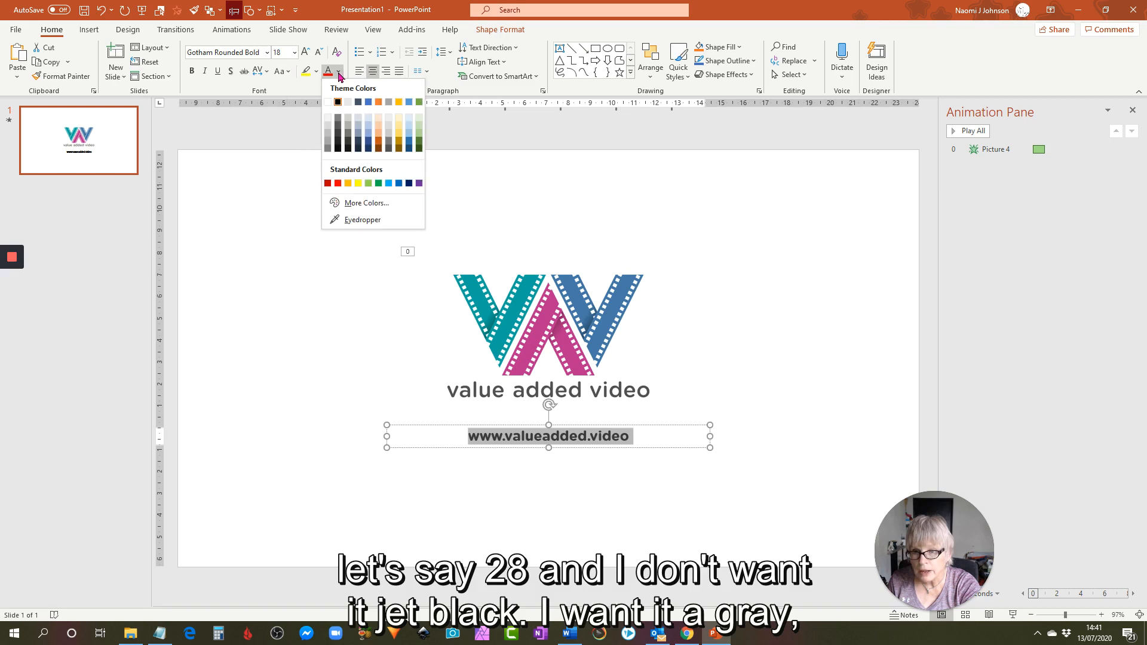
left_click(337, 126)
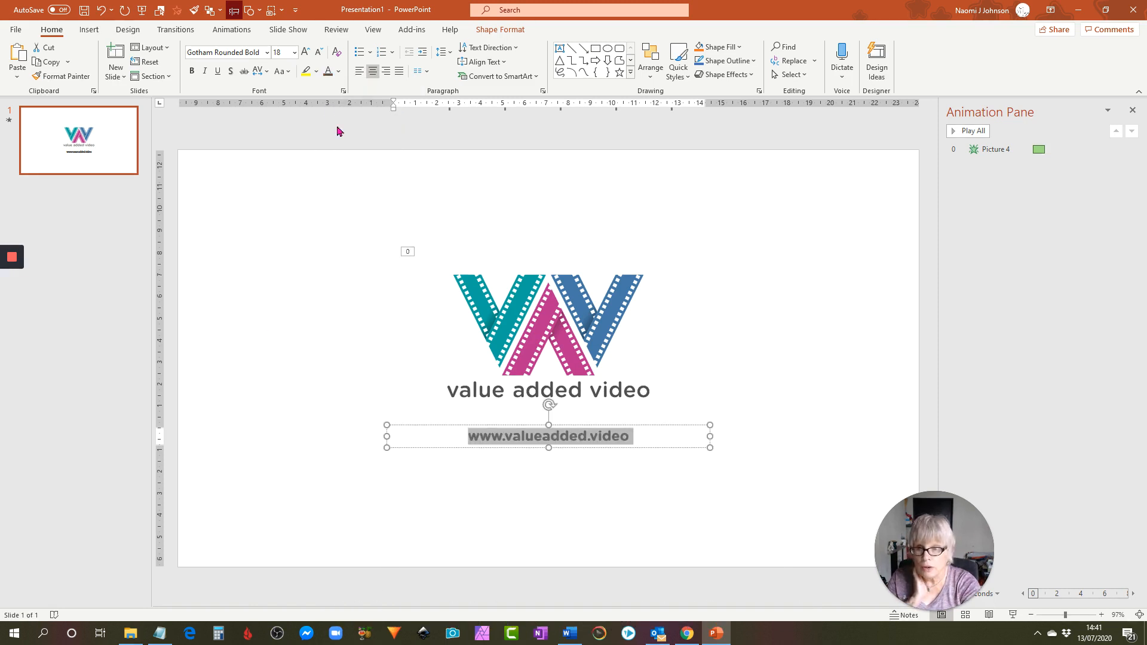
- Set the font size of the website URL text to 24
left_click(295, 54)
left_click(281, 197)
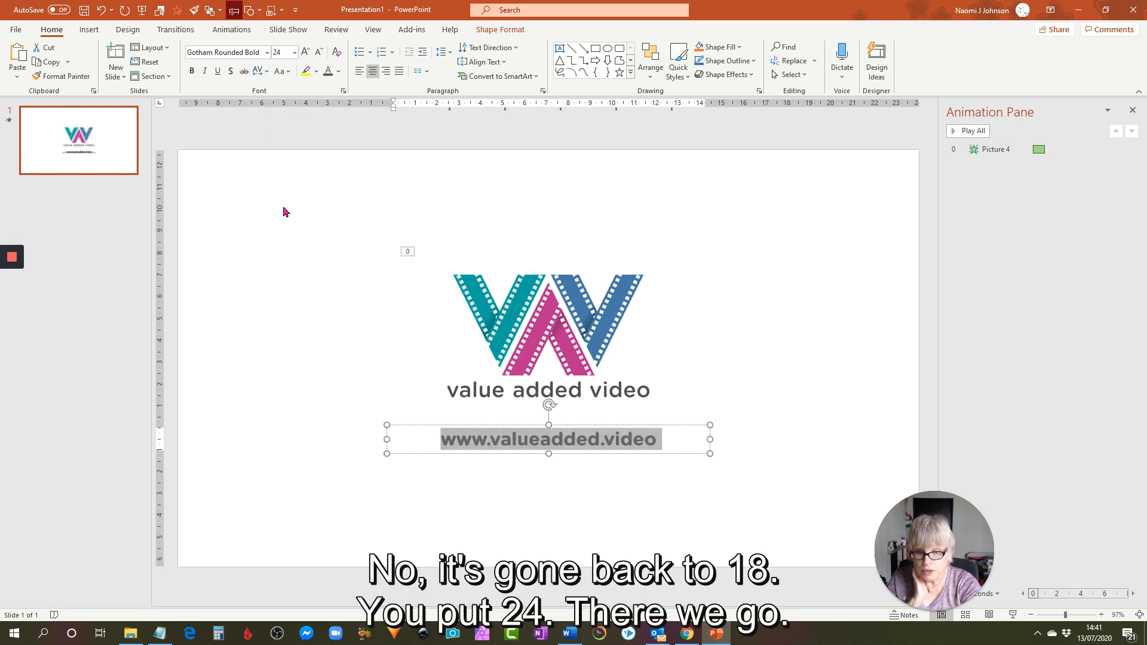
left_click(782, 409)
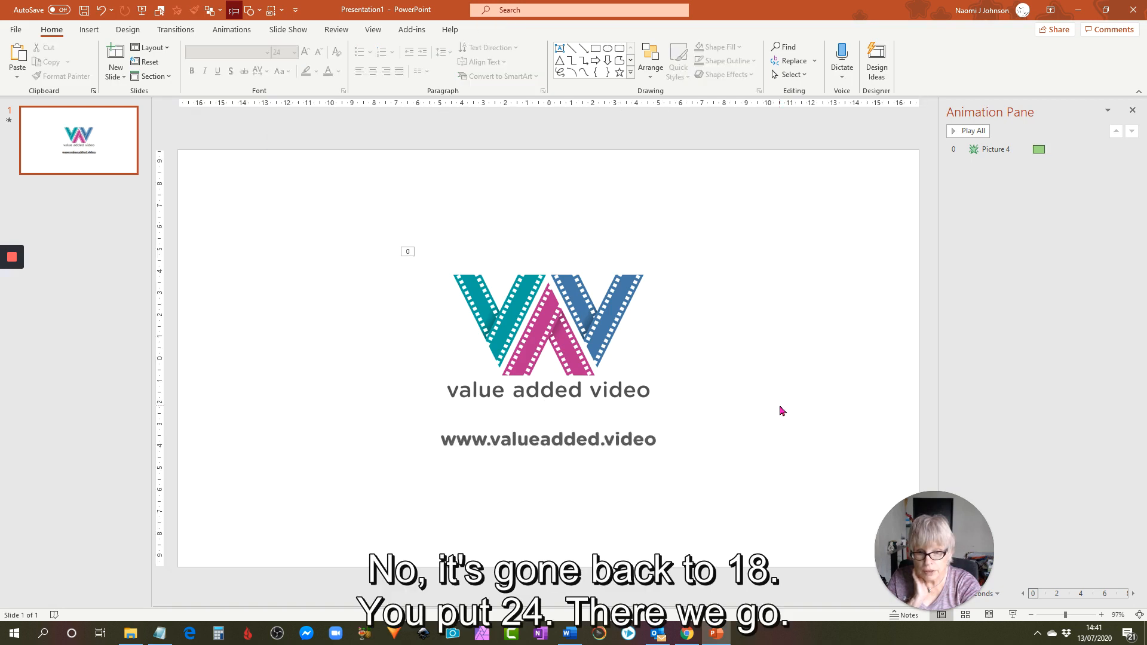
- Apply the Fly In entrance effect to the URL text box, keeping the From Bottom direction
left_click(619, 441)
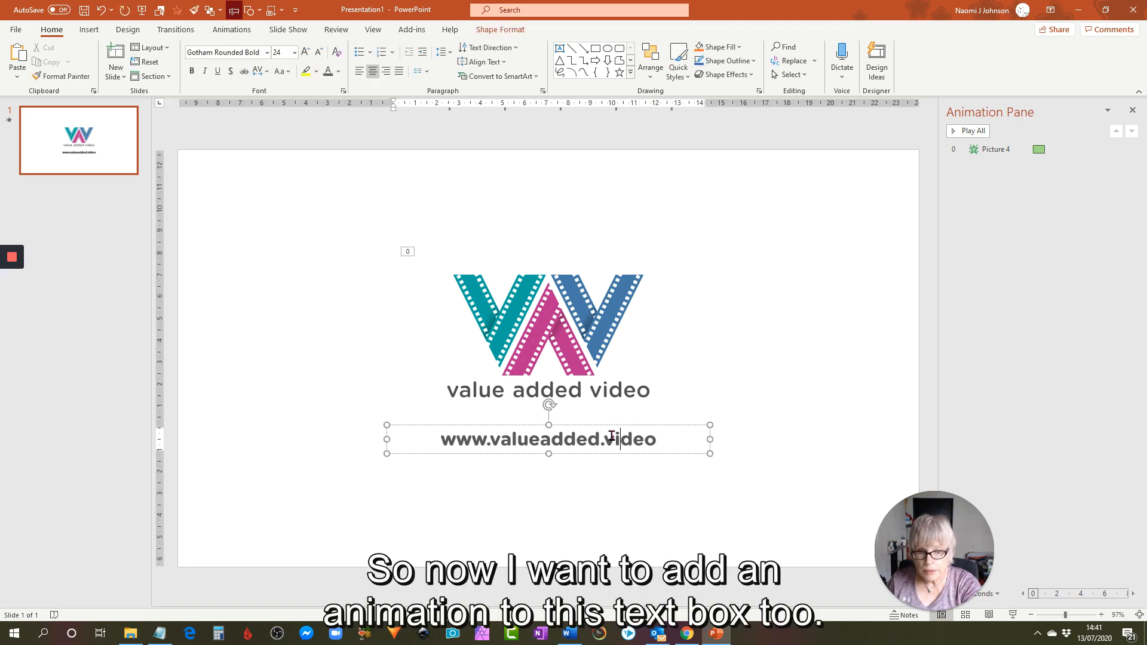
left_click(514, 426)
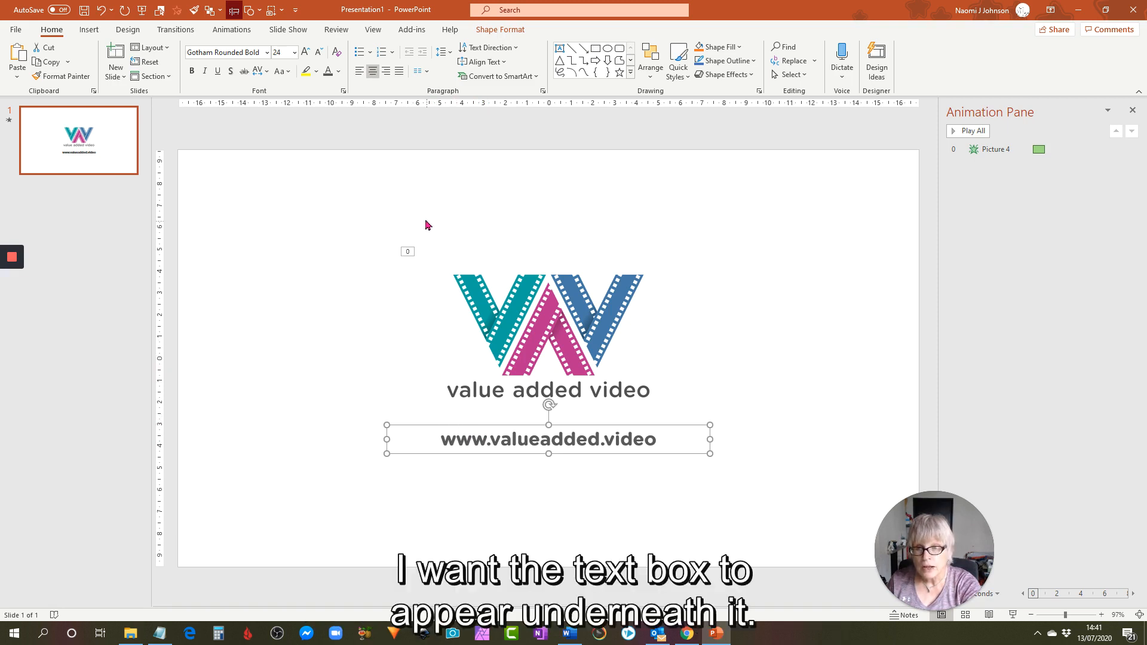
left_click(232, 30)
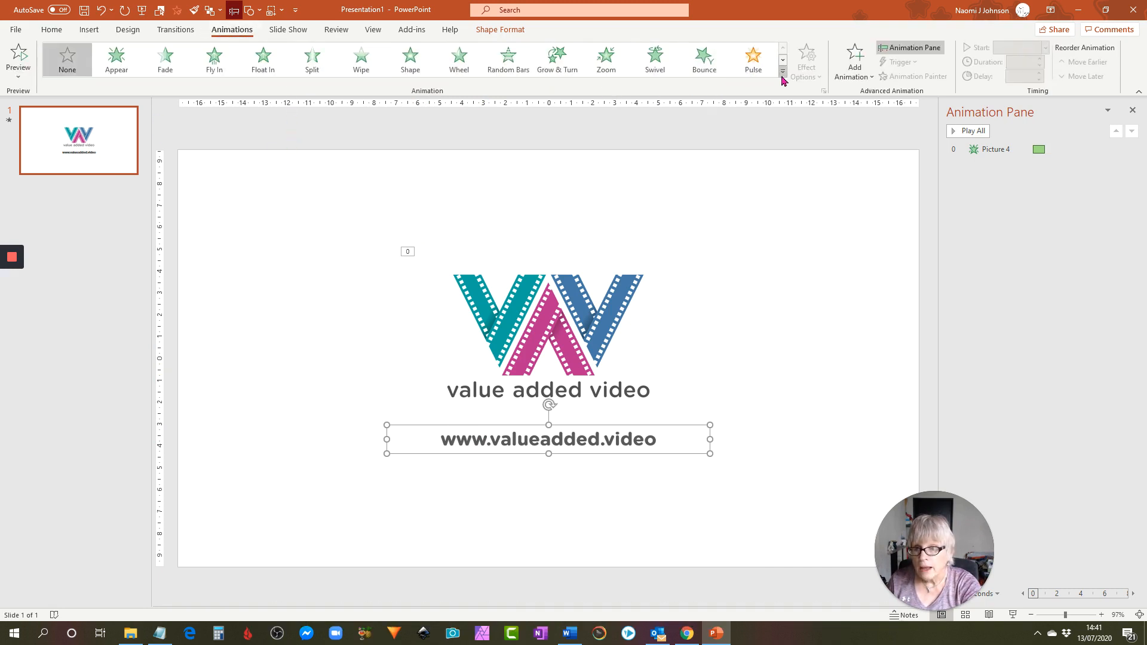
left_click(213, 67)
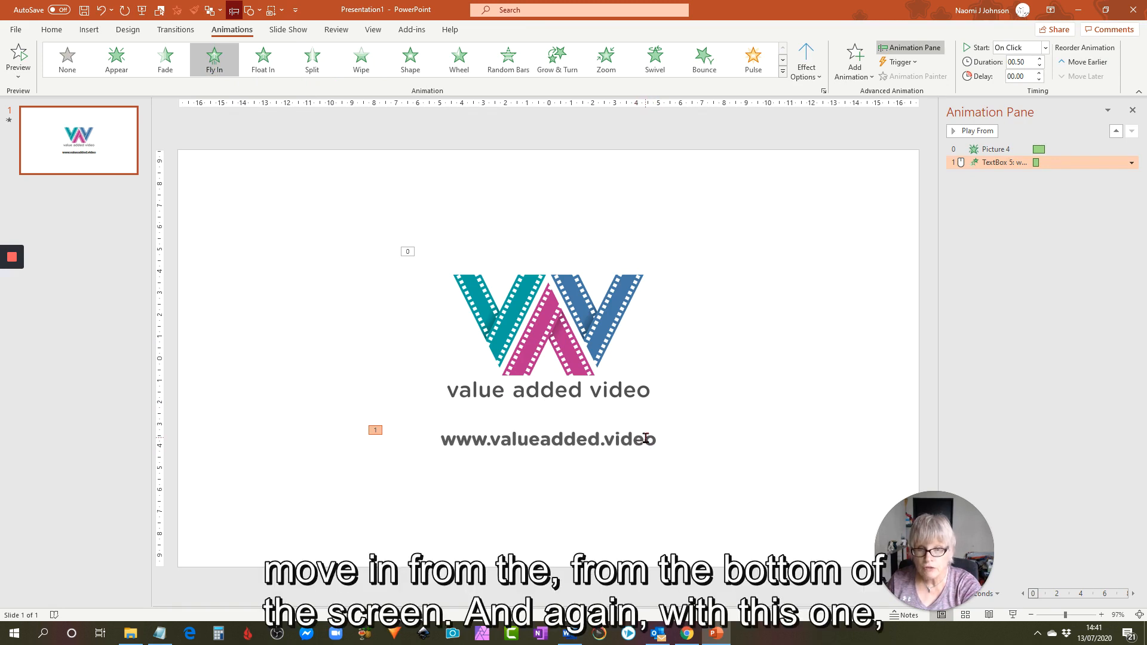
left_click(807, 74)
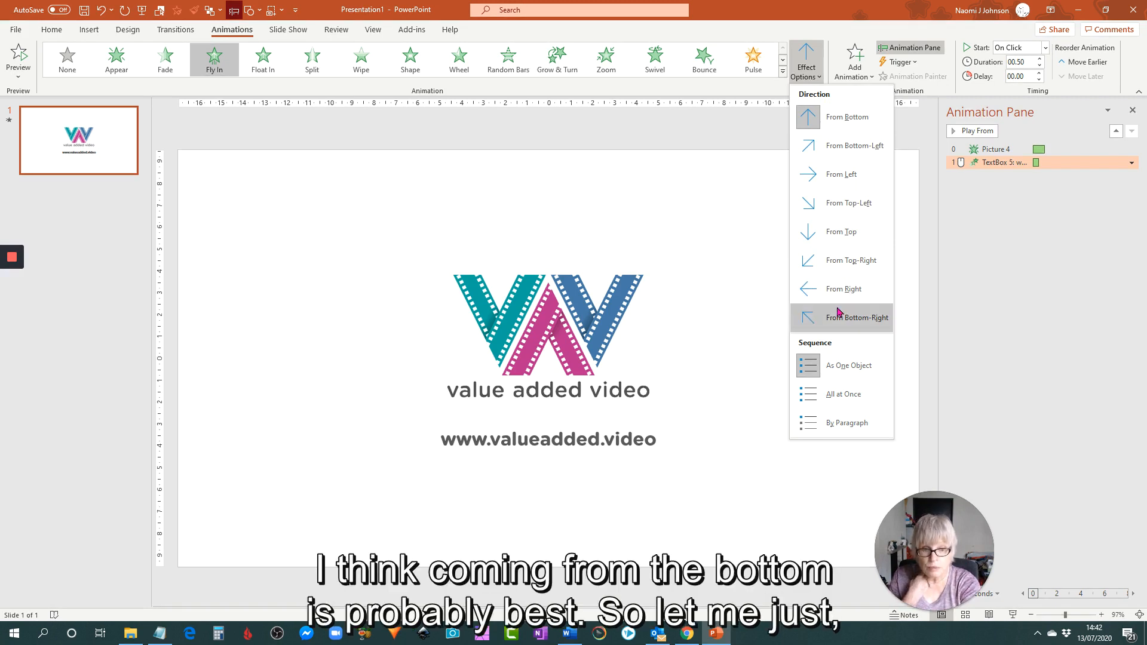
left_click(644, 452)
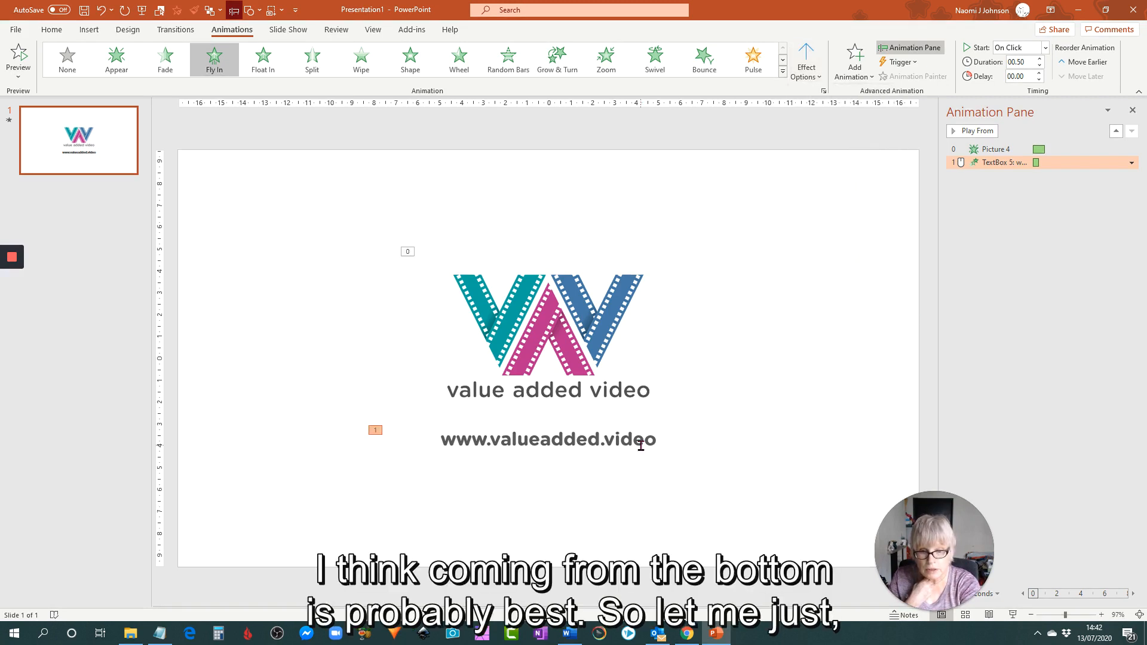
- Set the URL text box's Fly In animation to Start After Previous
left_click(637, 436)
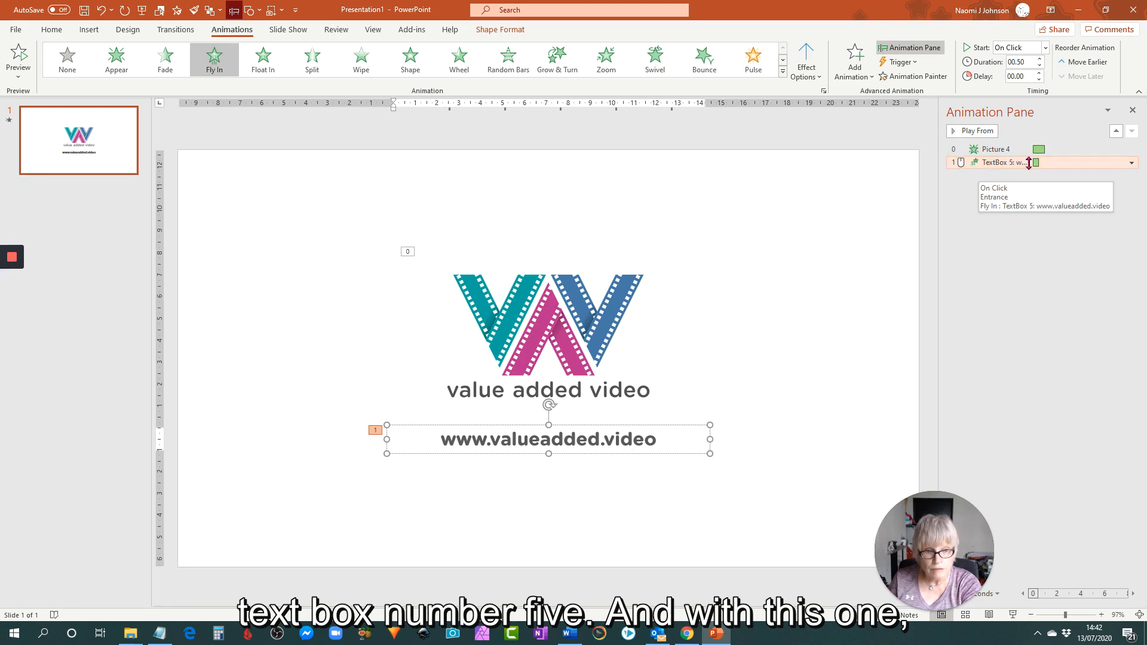
left_click(1132, 163)
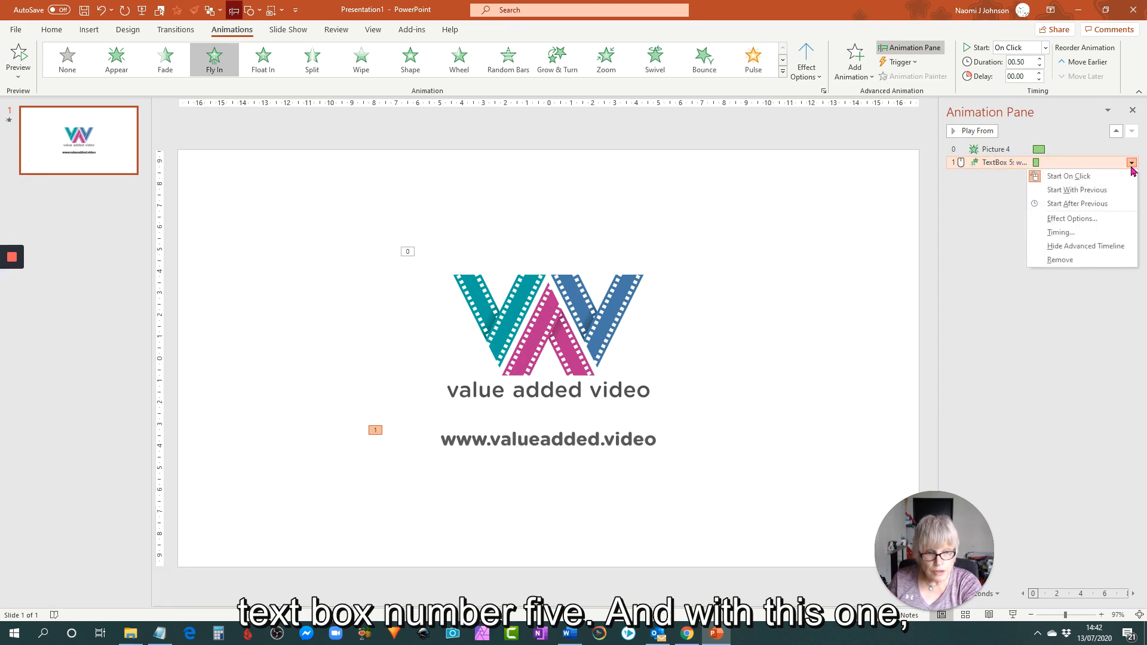
left_click(1074, 204)
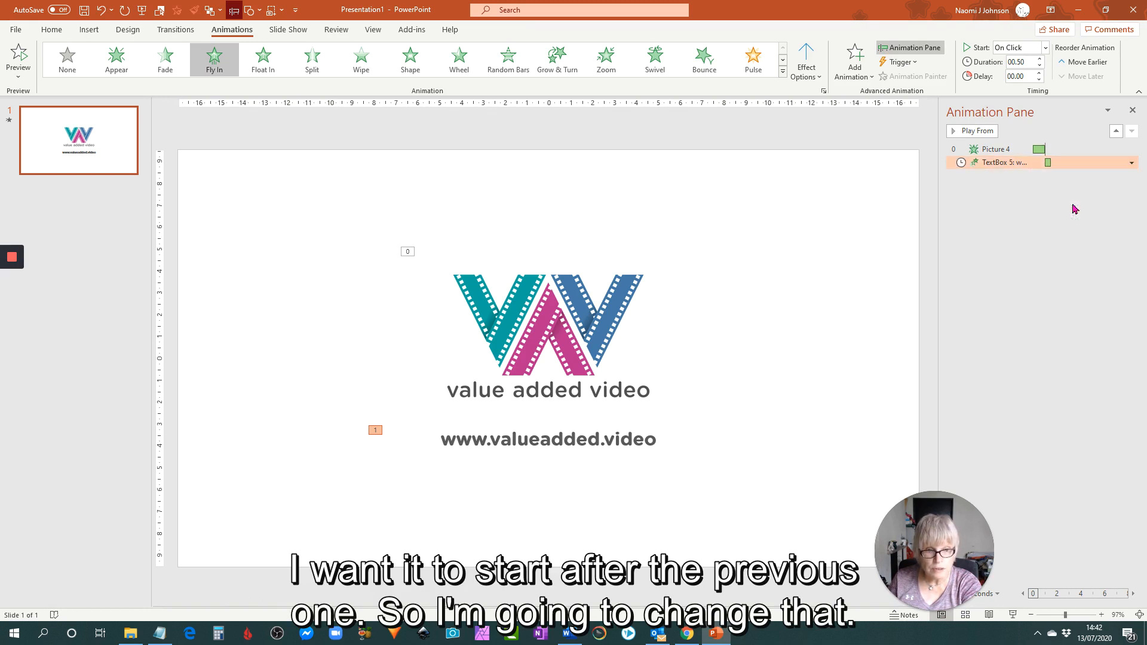
- Set the duration of the URL text box's Fly In effect to 2 seconds (Medium)
left_click(1131, 163)
left_click(1061, 233)
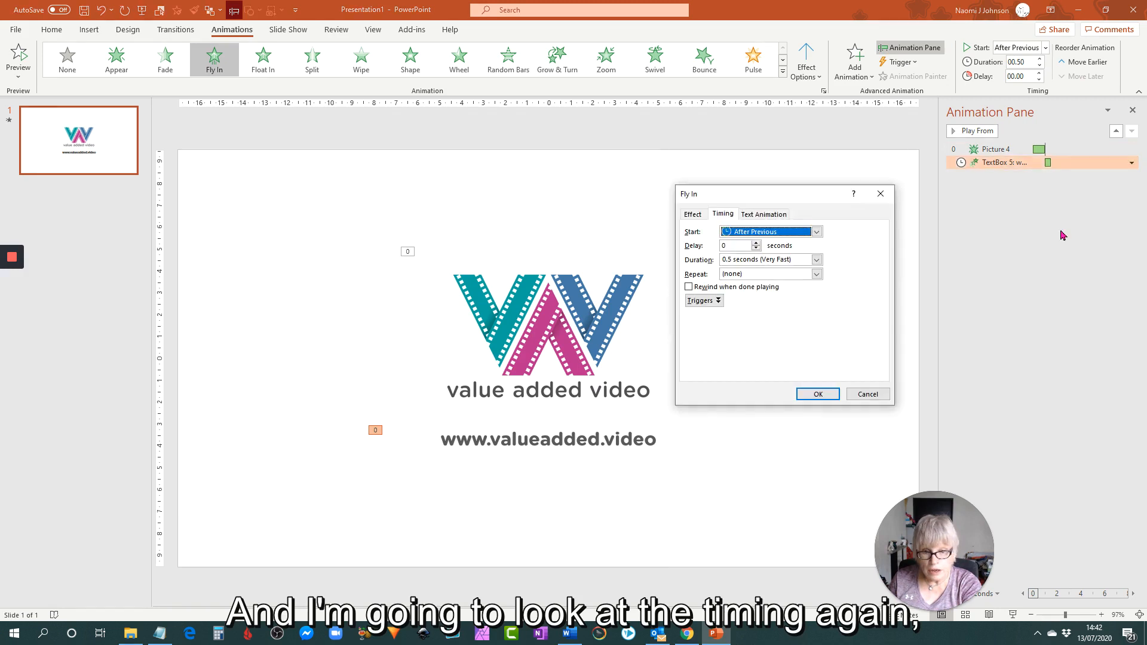
left_click(817, 259)
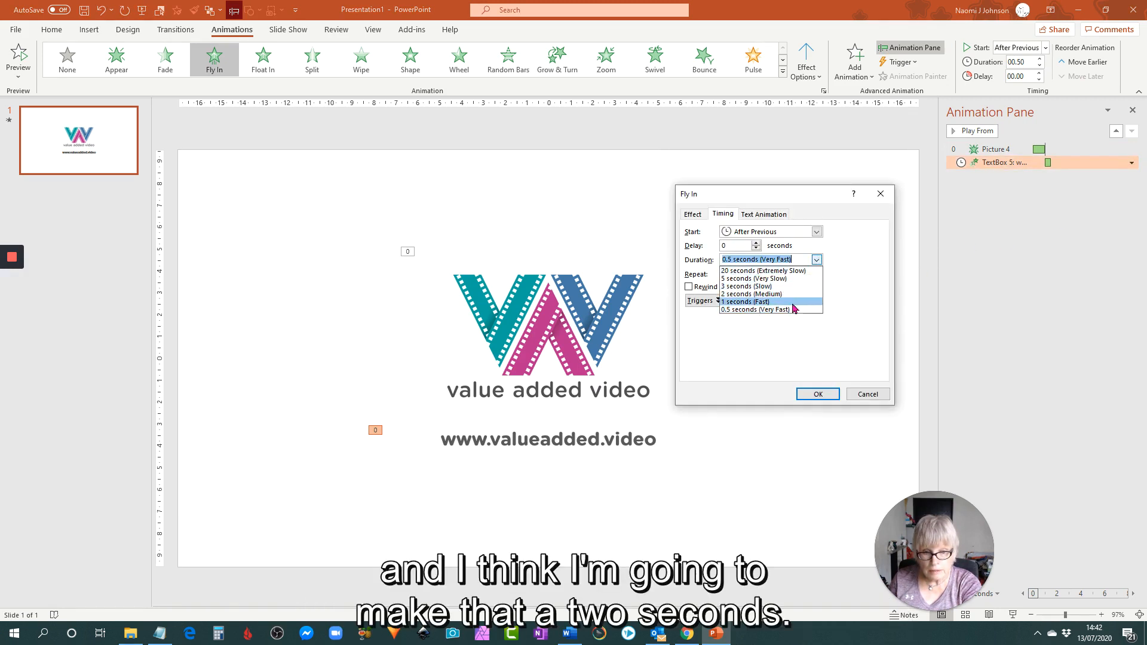
left_click(756, 294)
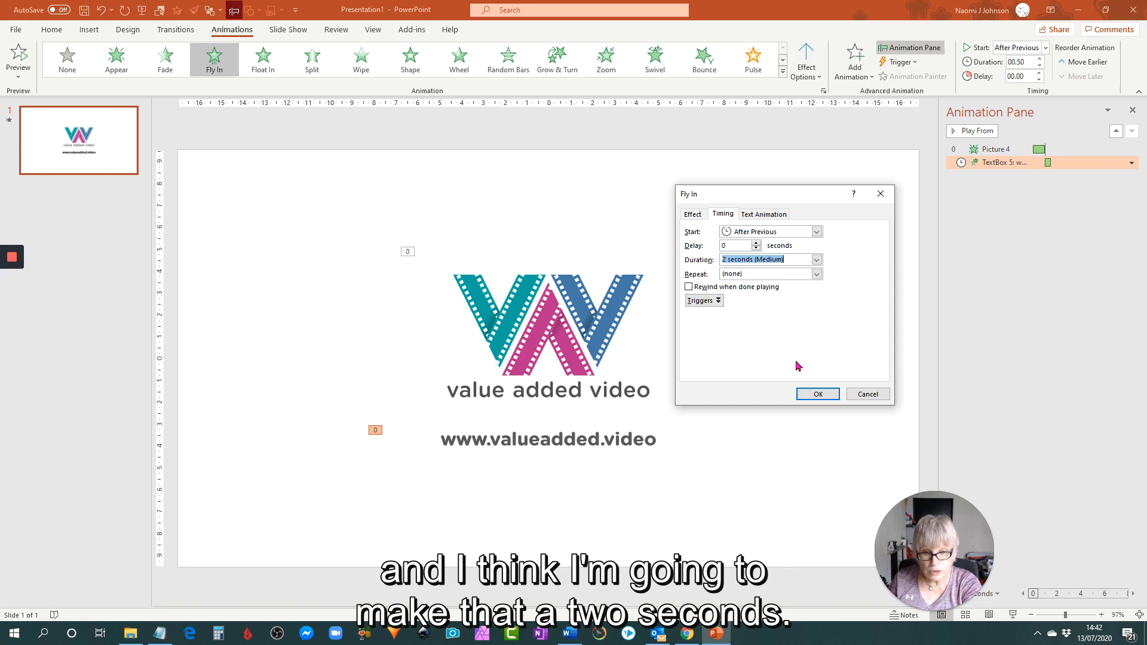
left_click(817, 395)
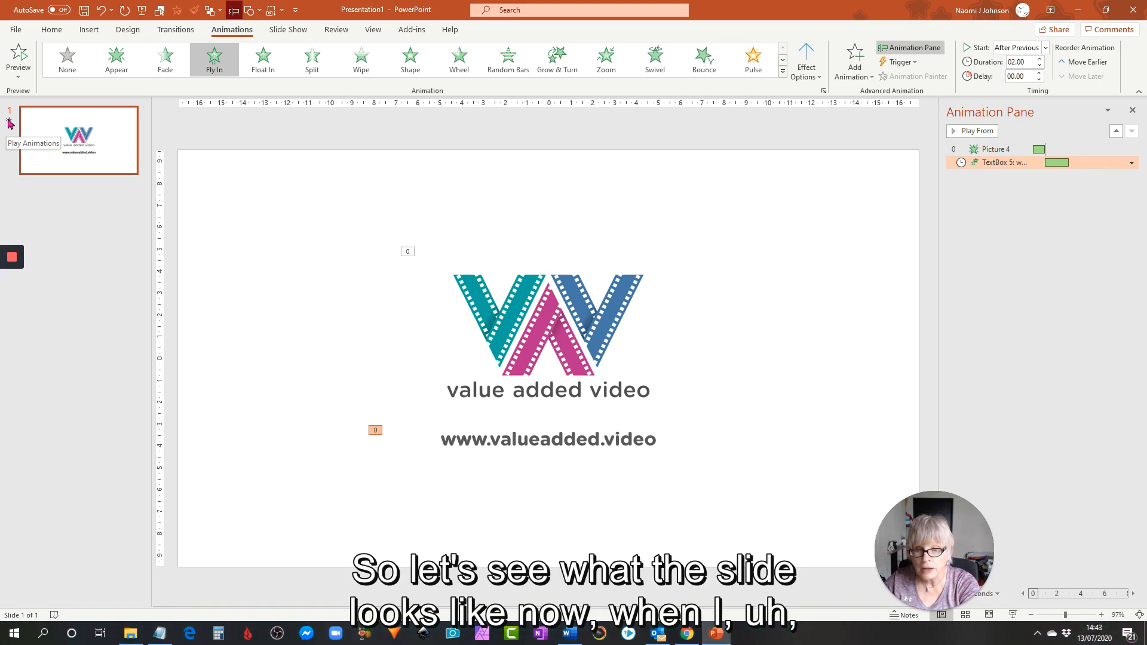
- Preview the slide's animations and open the options for creating a video, keeping the Full HD (1080p) quality
left_click(9, 123)
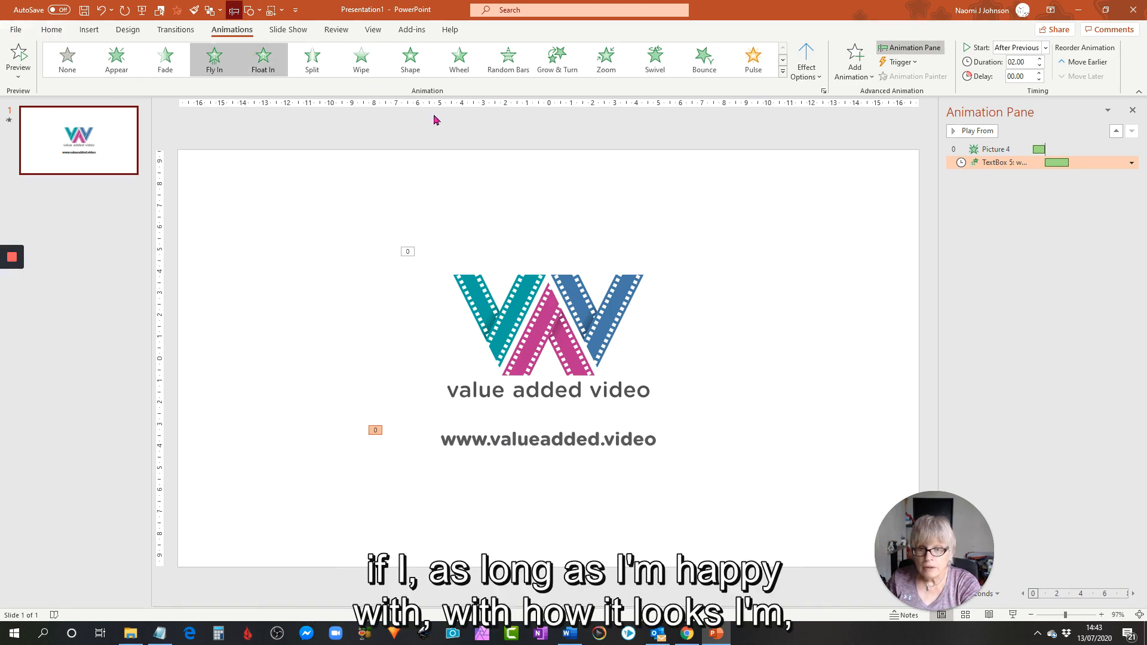
left_click(17, 31)
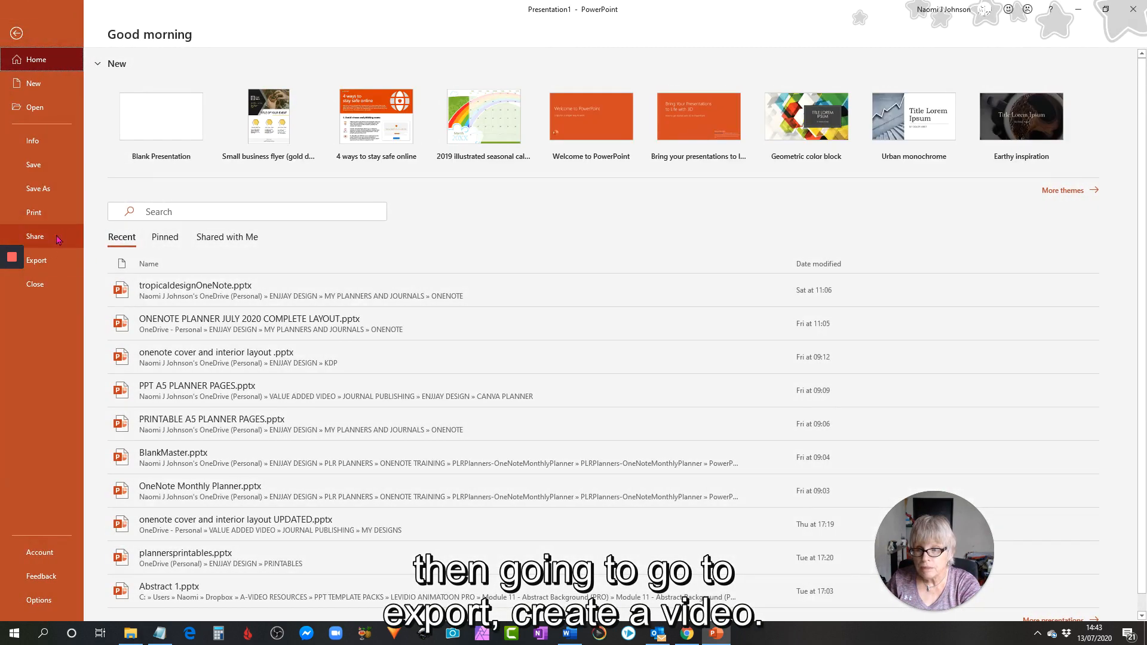
left_click(46, 263)
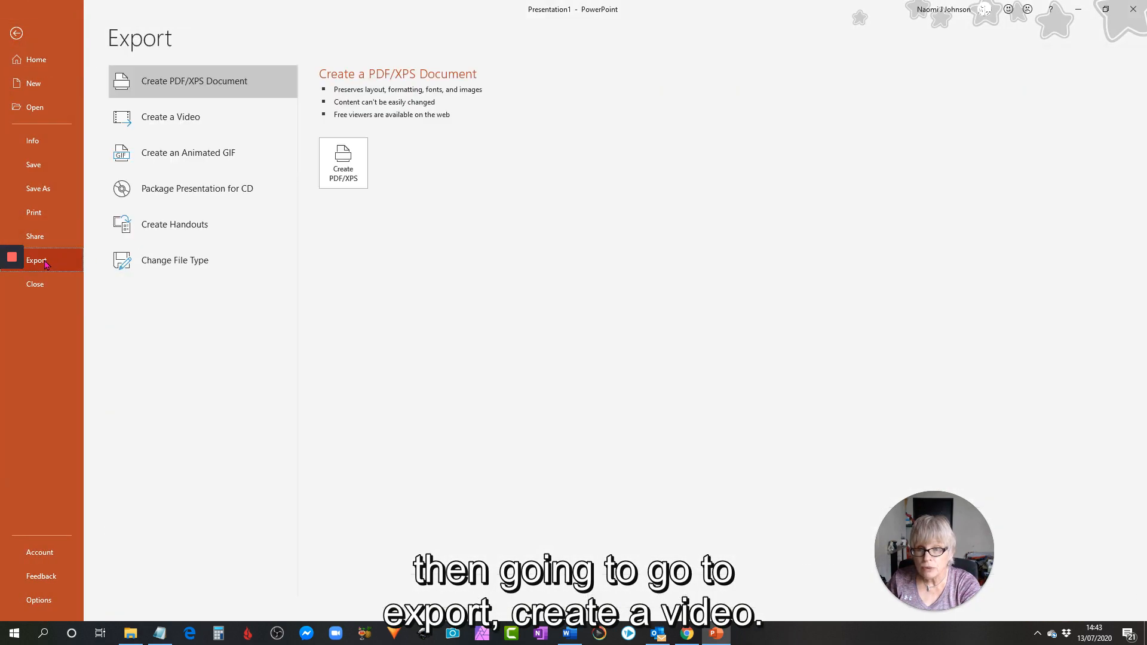
left_click(163, 126)
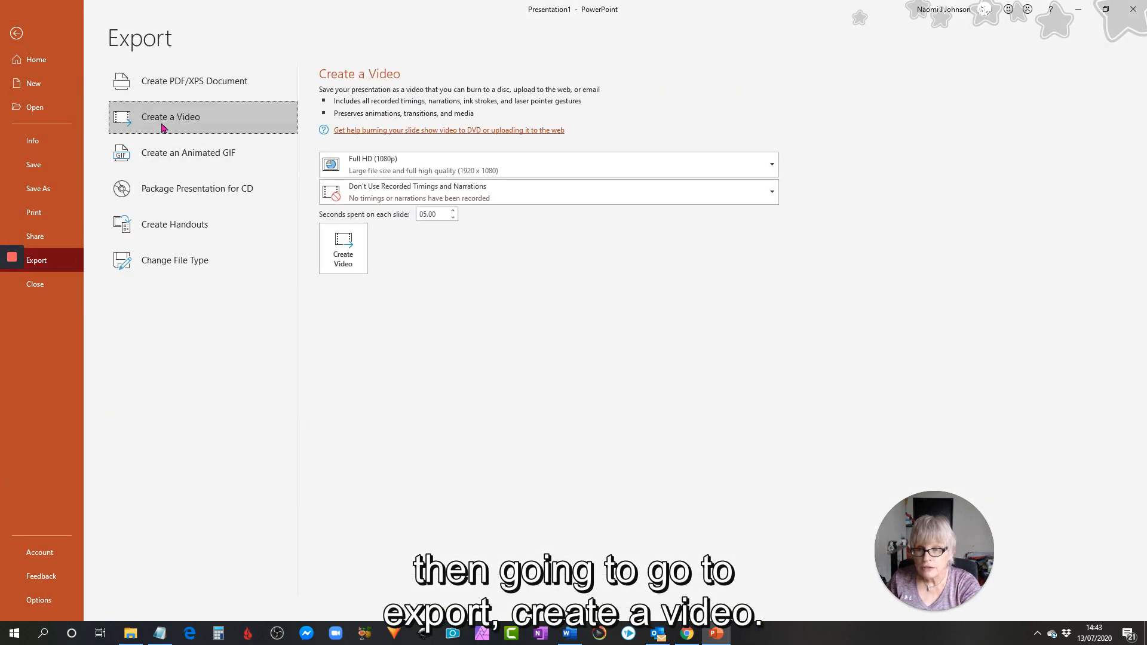
left_click(687, 160)
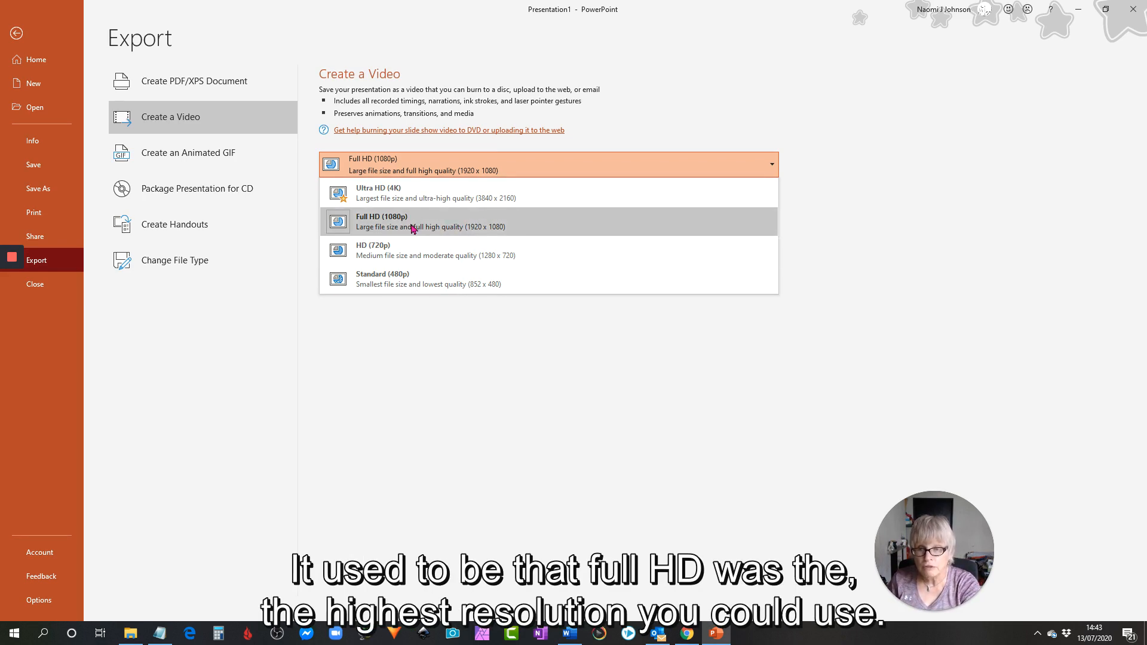
key("Escape")
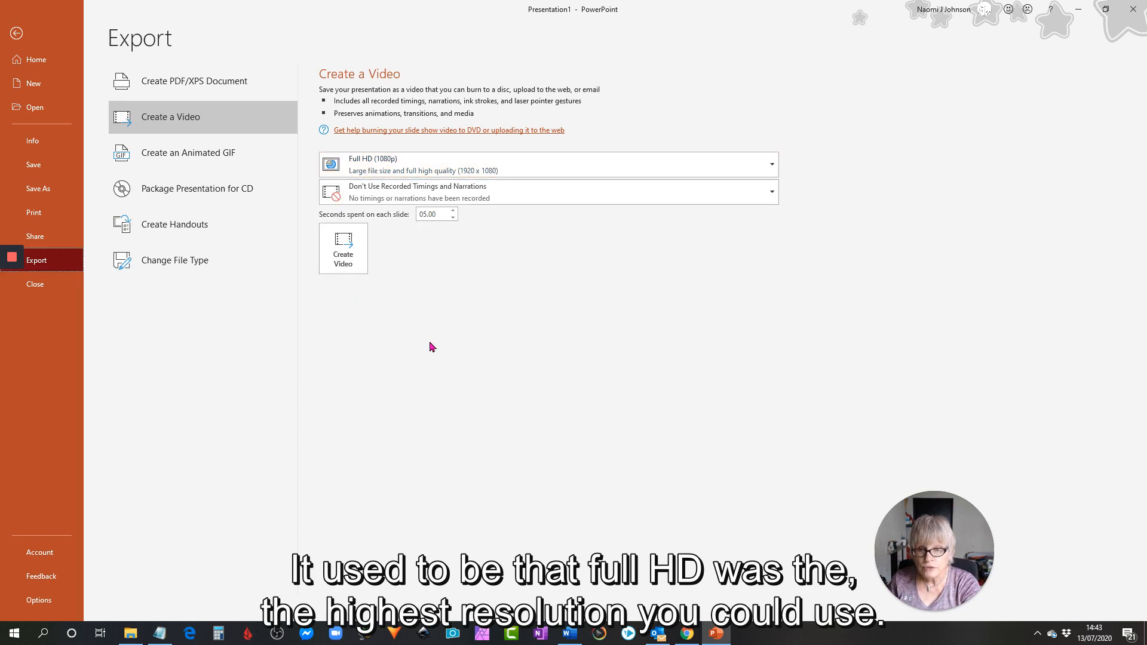
- Create the video and save it to the Desktop as the MPEG-4 file Presentation1.mp4
left_click(338, 250)
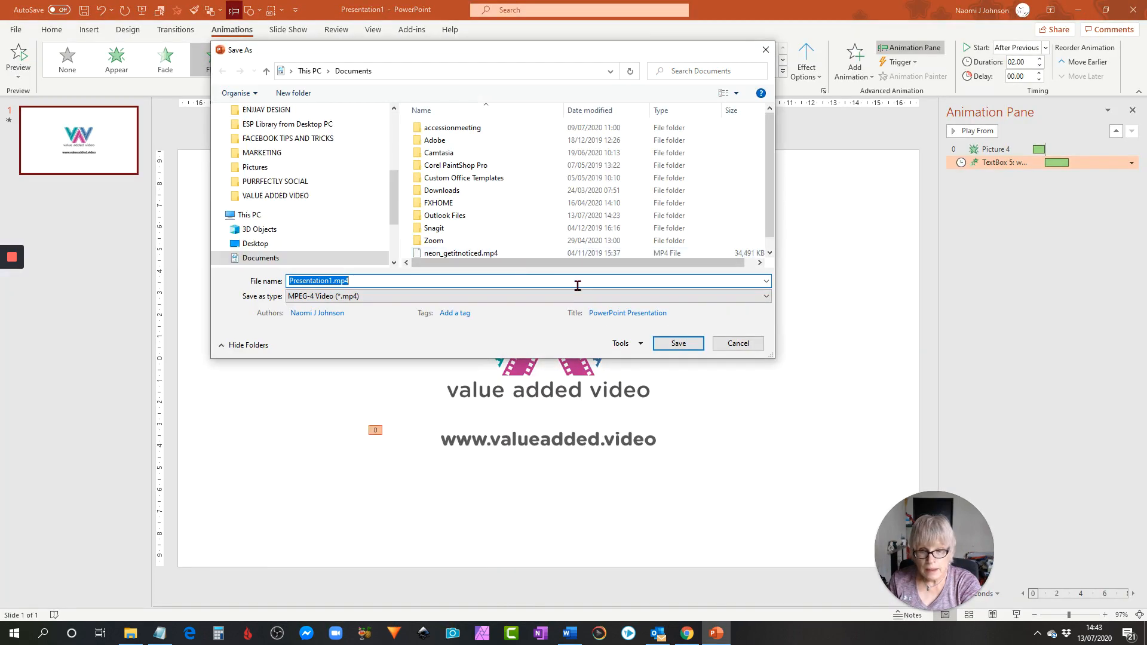
scroll(334, 203, "up", 3)
scroll(299, 203, "down", 3)
left_click(261, 230)
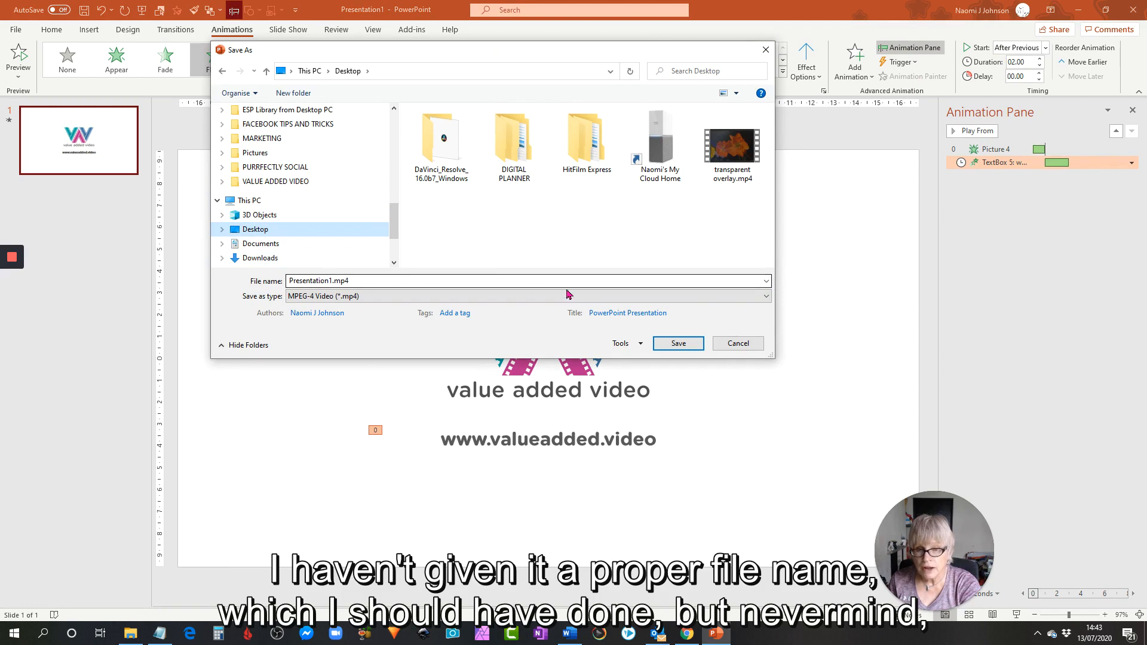
left_click(678, 344)
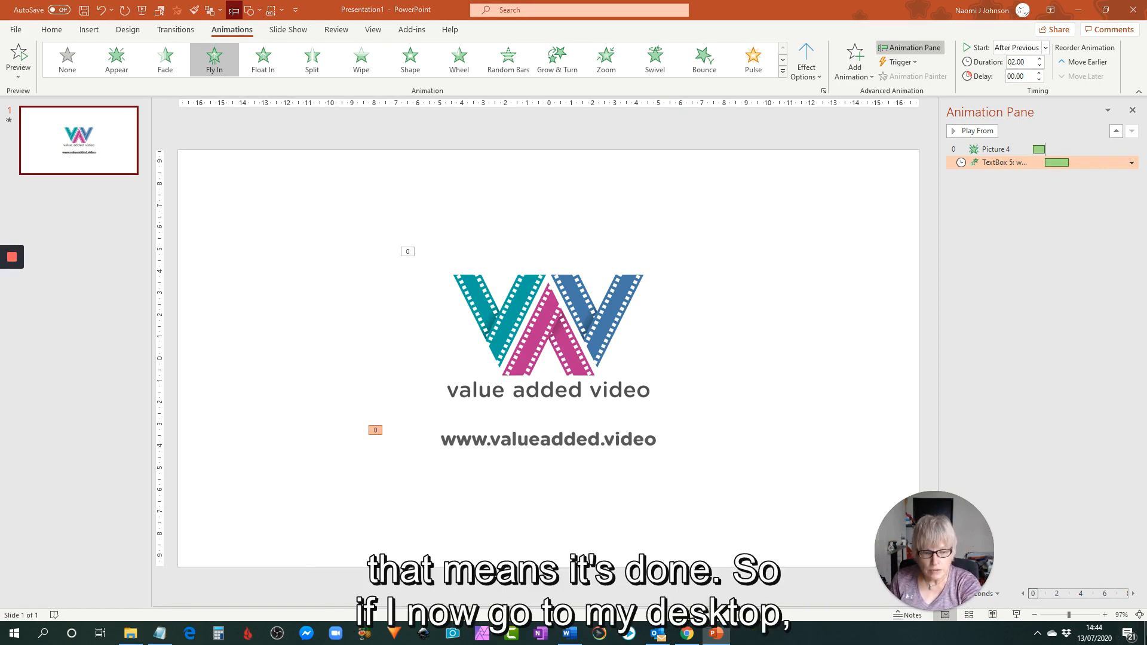
- Switch to the Windows desktop, move Presentation1.mp4 to an empty area and open the video for playback
key("super+d")
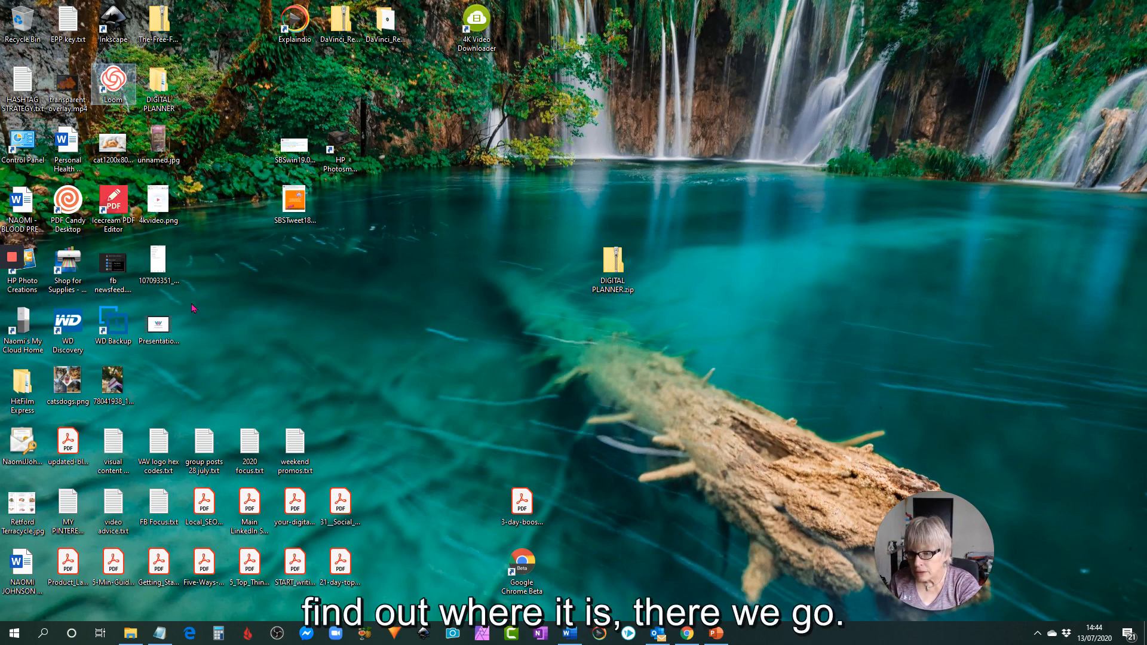
left_click_drag(160, 329, 457, 332)
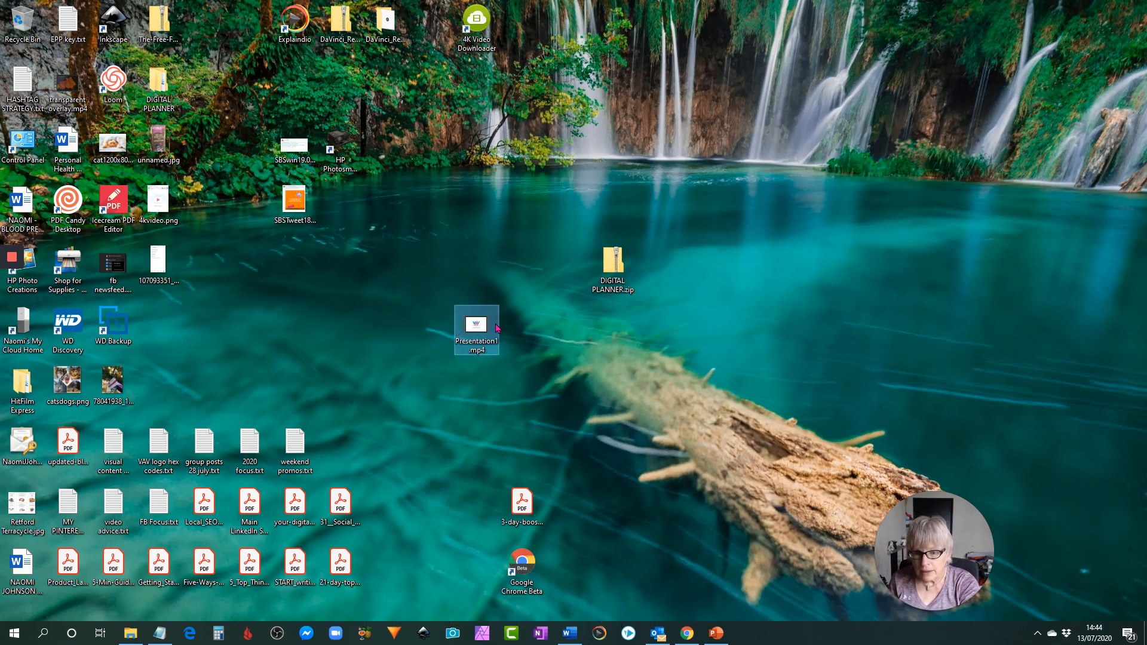
double_click(493, 328)
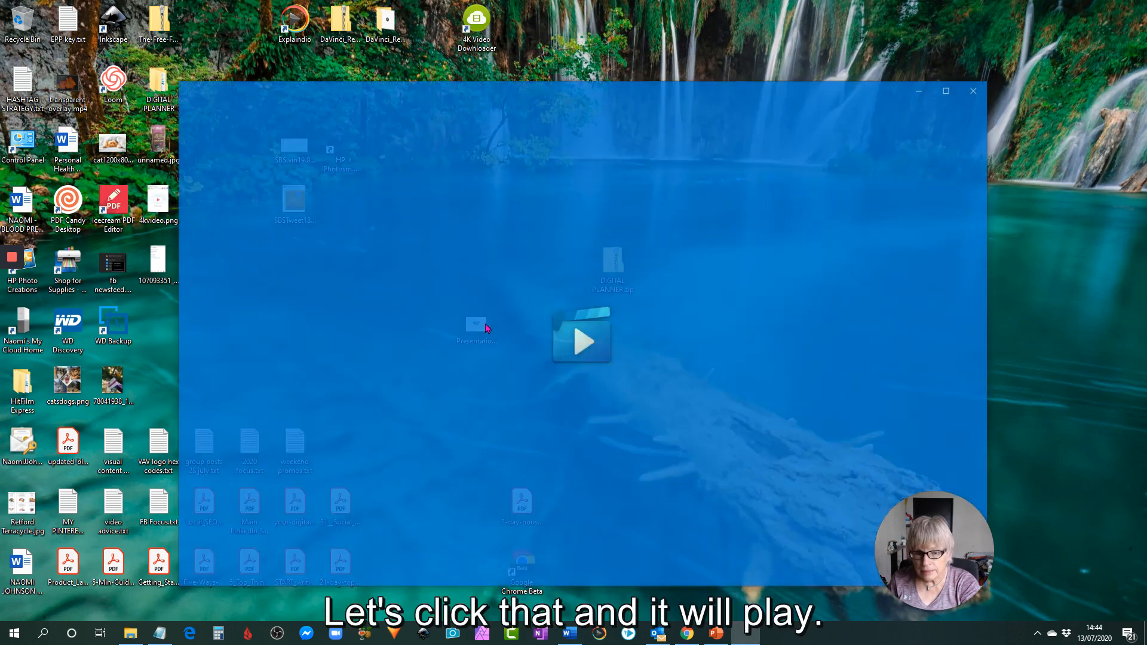